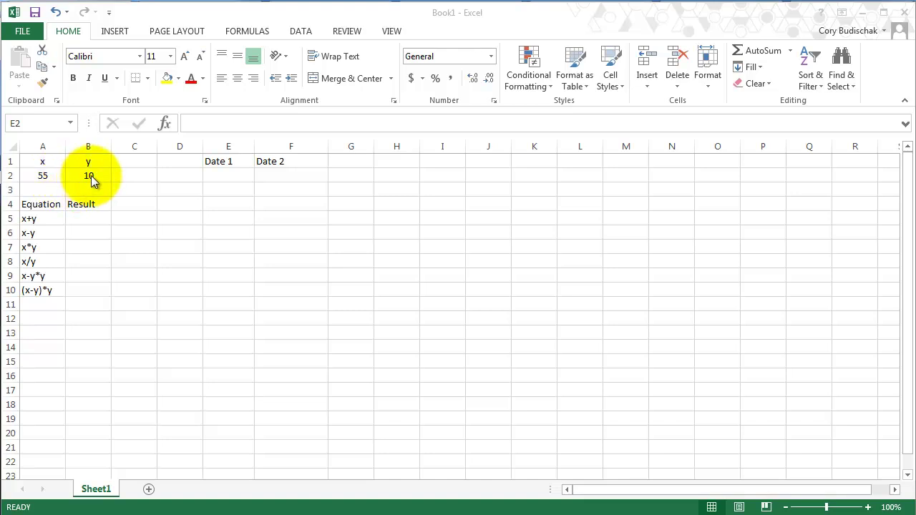
Enter =A2+B2 in B5 and =A2-B2 in B6, giving 65 and 45.
click(87, 219)
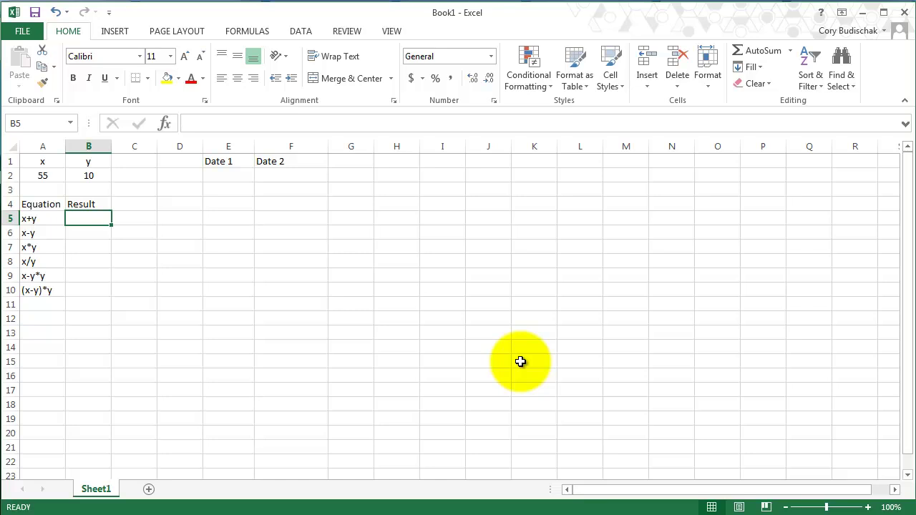
text(=)
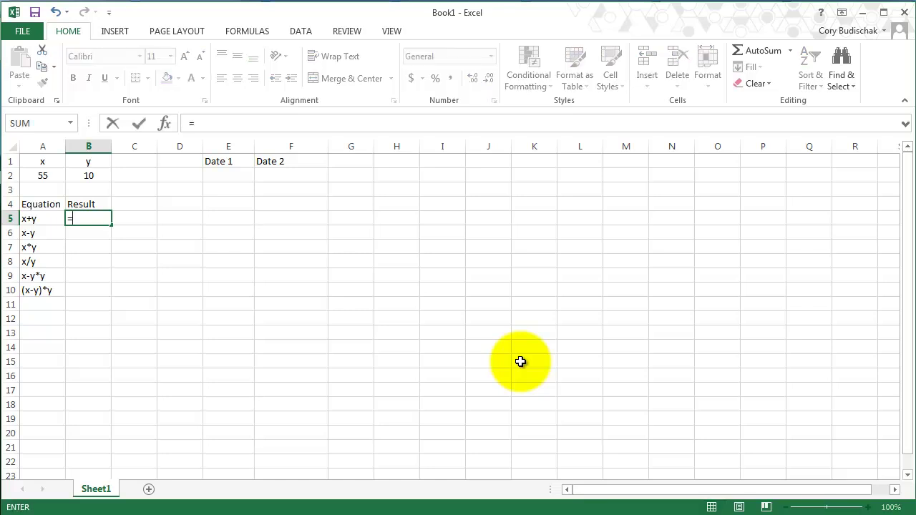
click(53, 176)
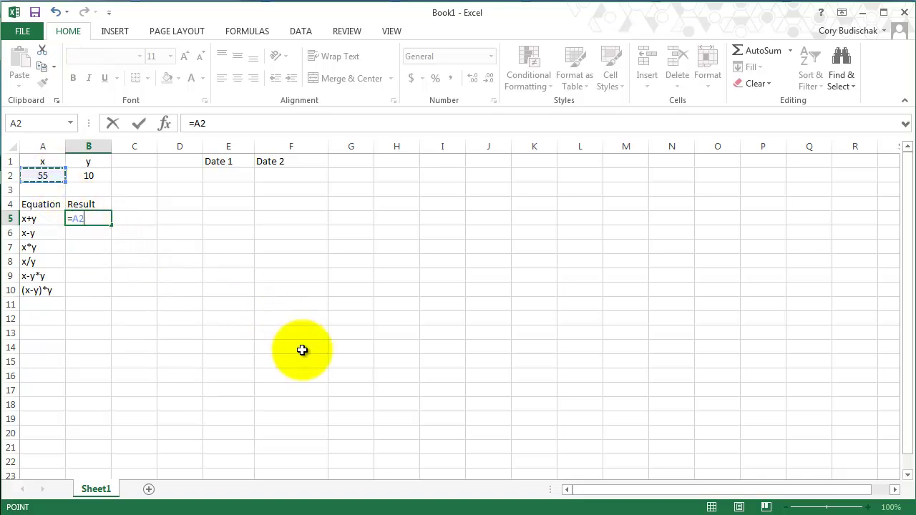
text(+)
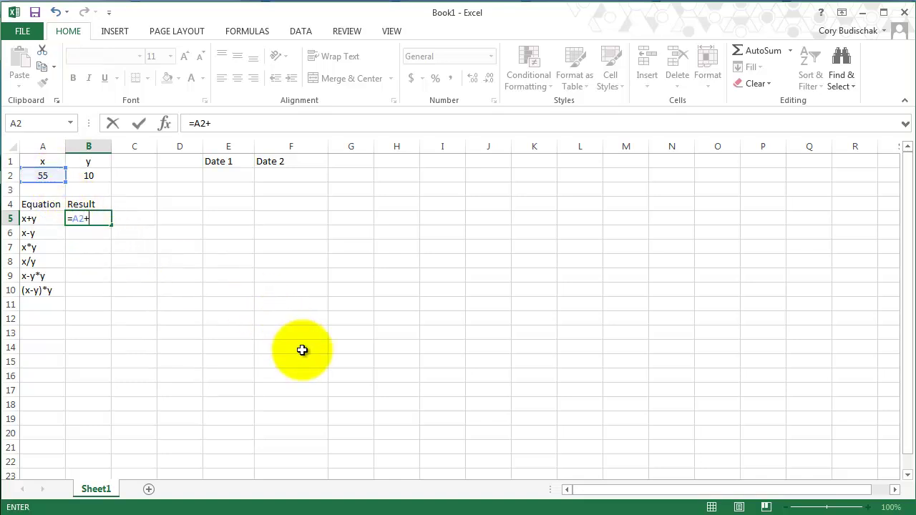
click(90, 175)
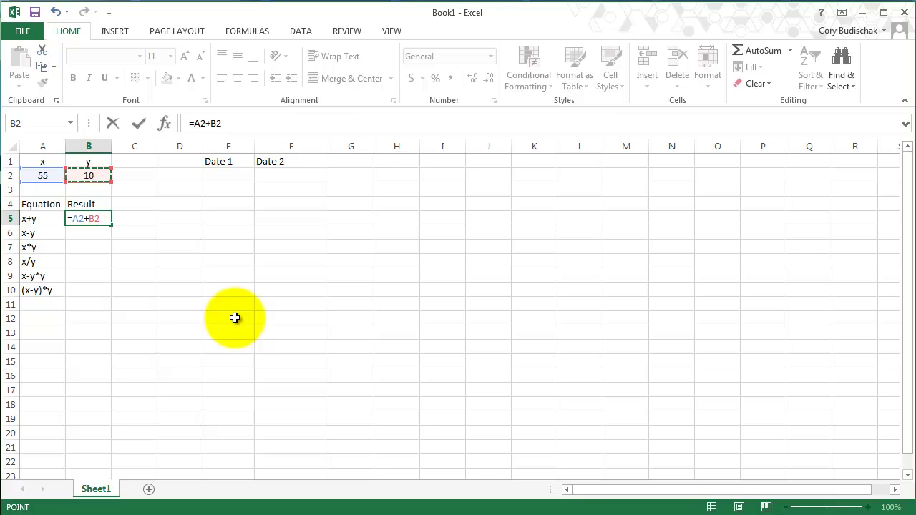
key(Return)
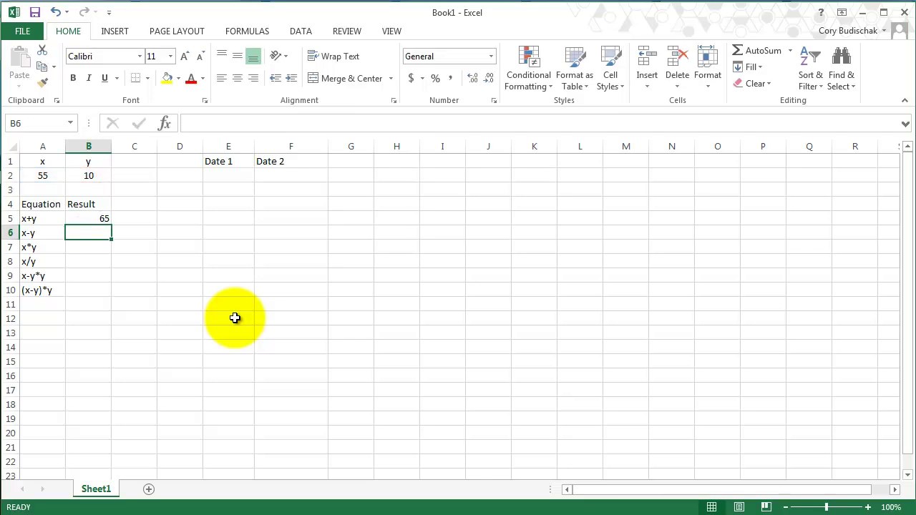
text(=)
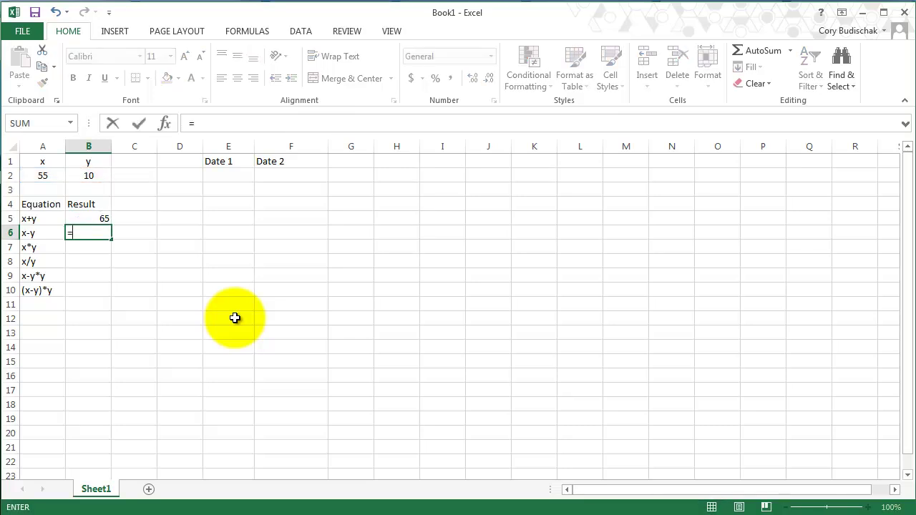
click(43, 174)
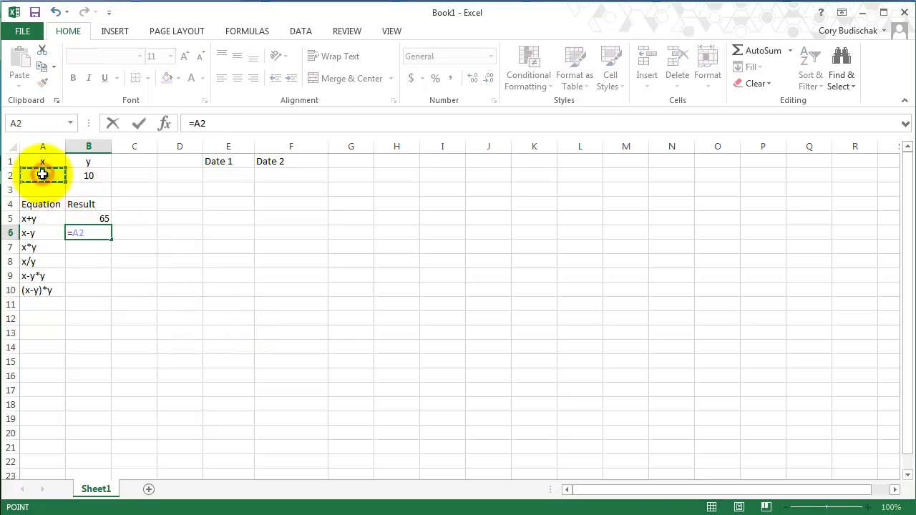
text(-)
click(89, 175)
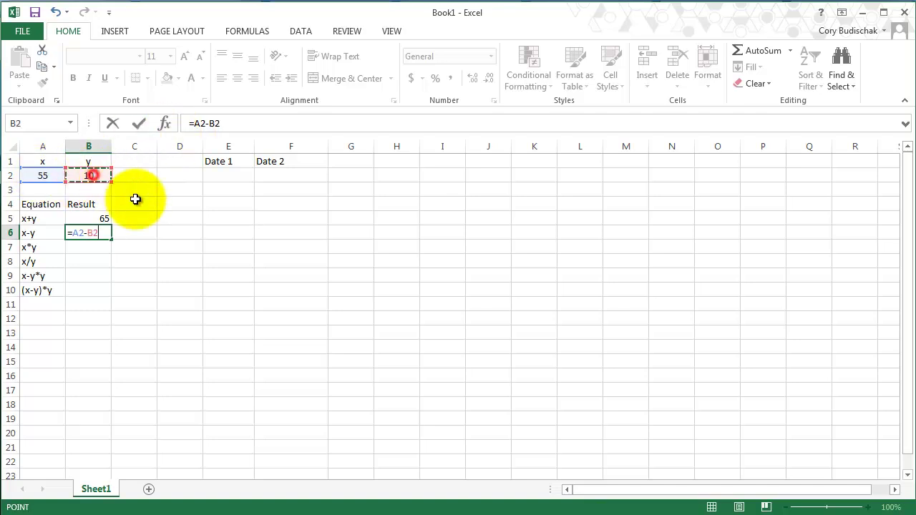
key(Return)
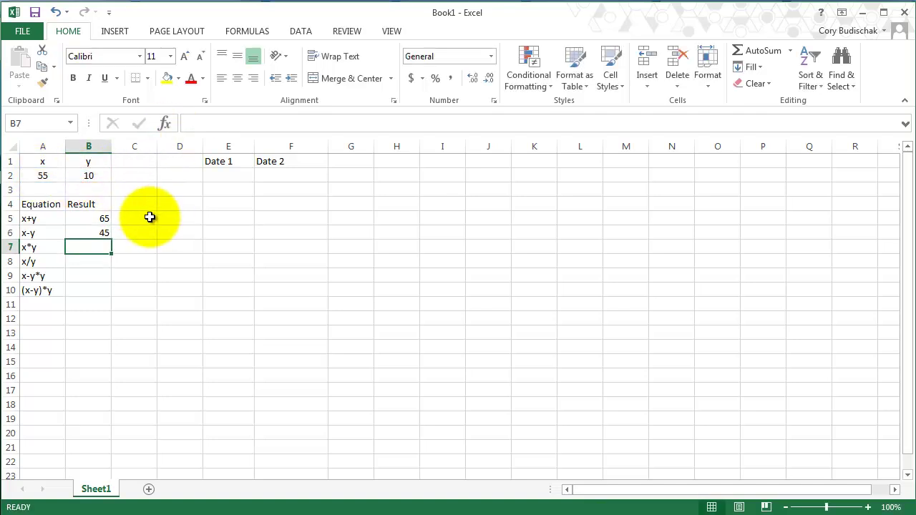
Enter =A2*B2 and =A2/B2 in B7 and B8, giving 550 and 5.5.
text(=A2)
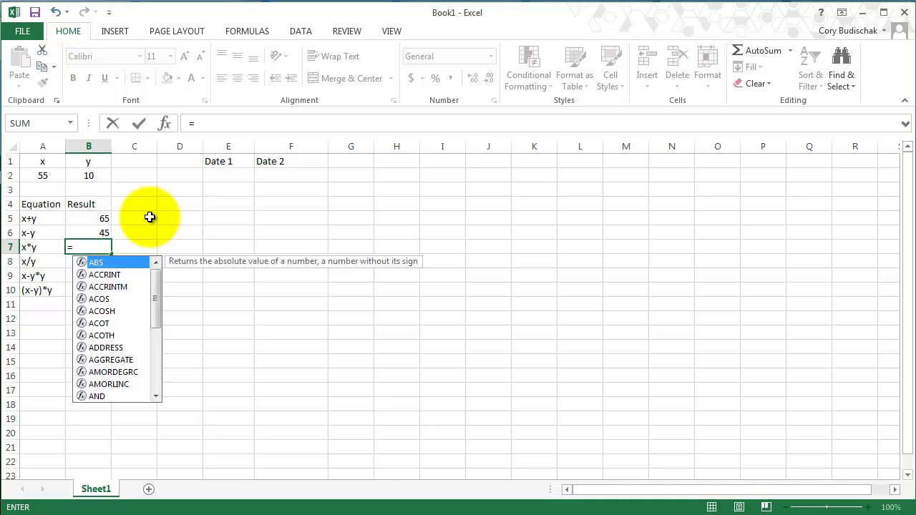
text(*)
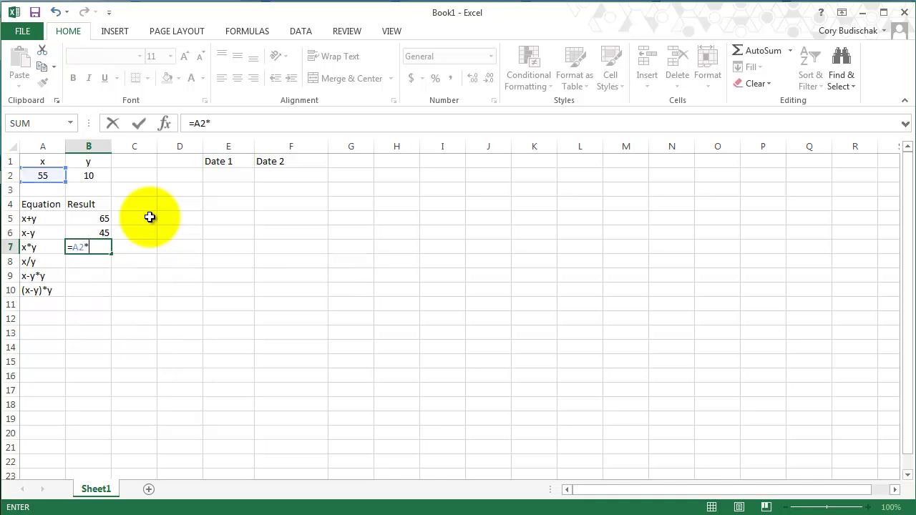
text(B2)
key(Return)
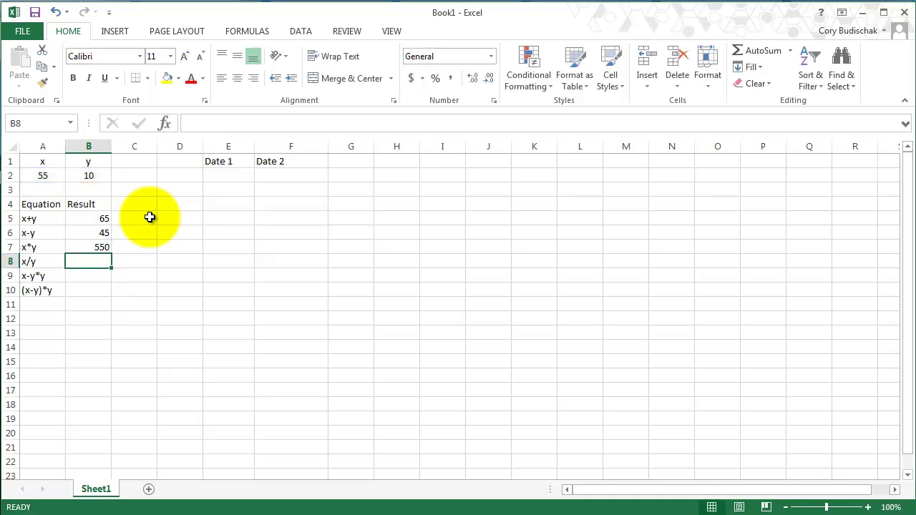
text(x)
key(BackSpace)
text(=)
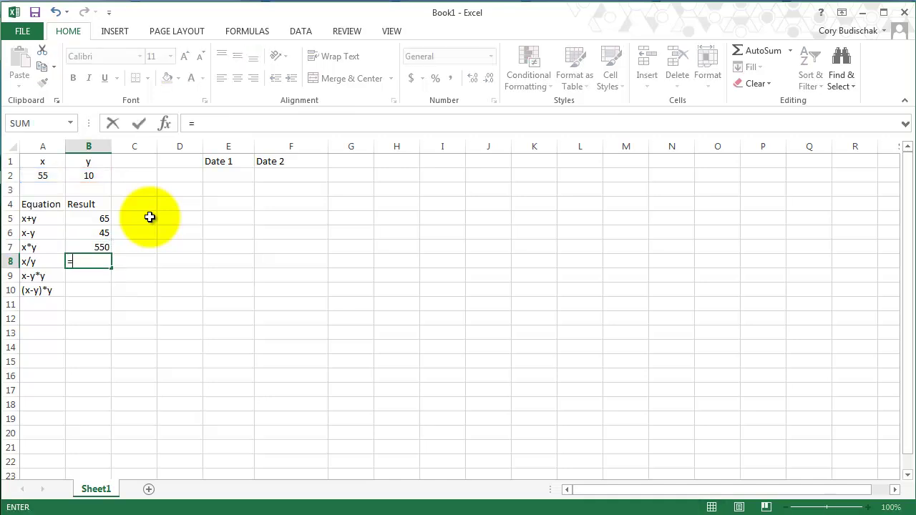
text(A2/)
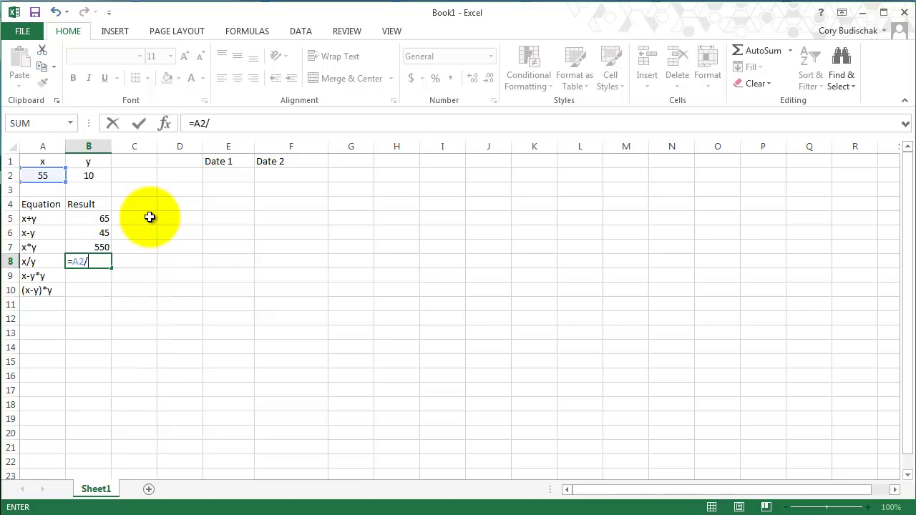
text(B2)
key(Return)
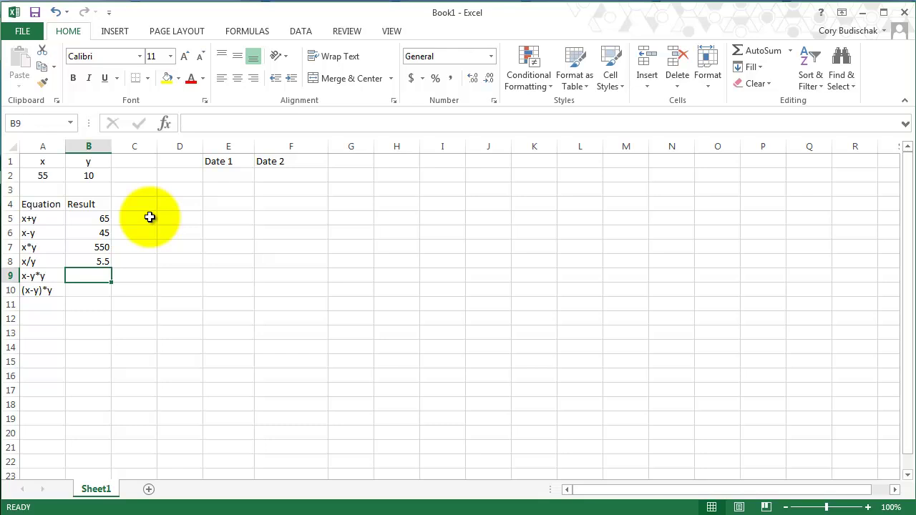
Enter =A2-B2*B2 in B9 and =(A2-B2)*B2 in B10, returning -45 and 450.
text(=)
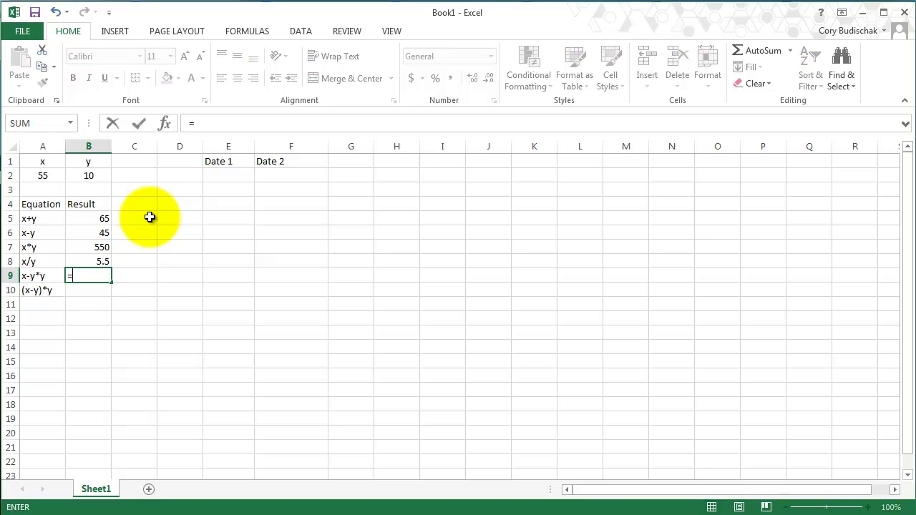
text(A2-)
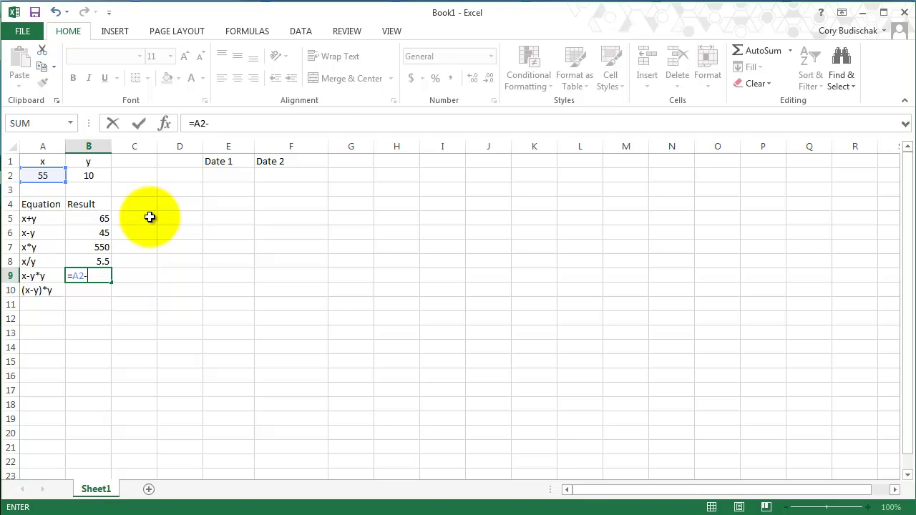
text(B2)
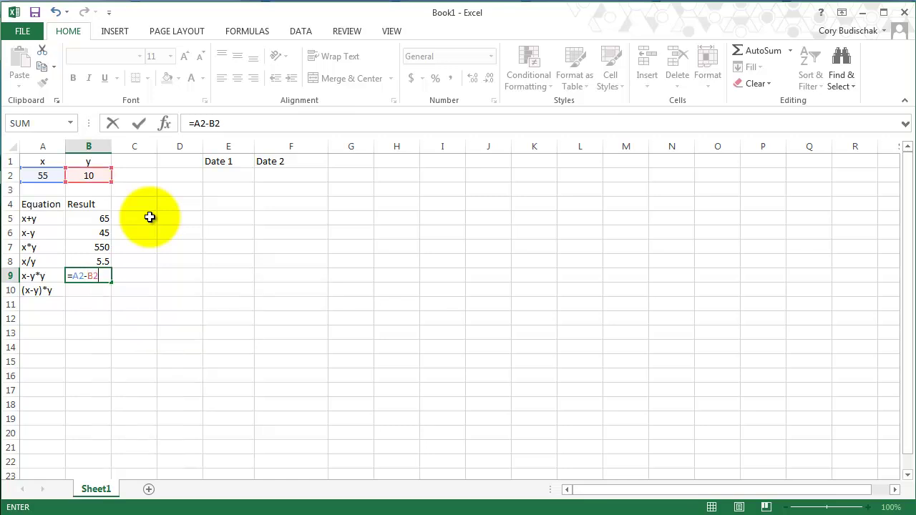
text(*B2)
key(Return)
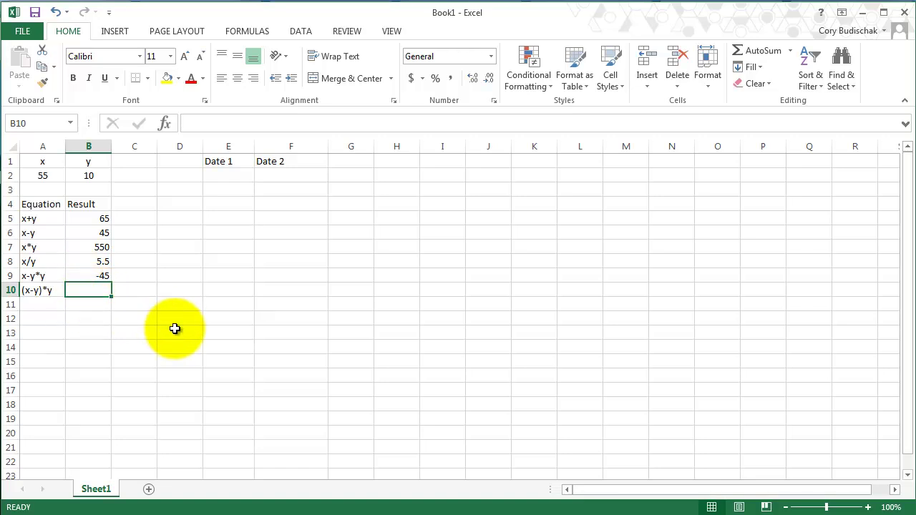
text(=)
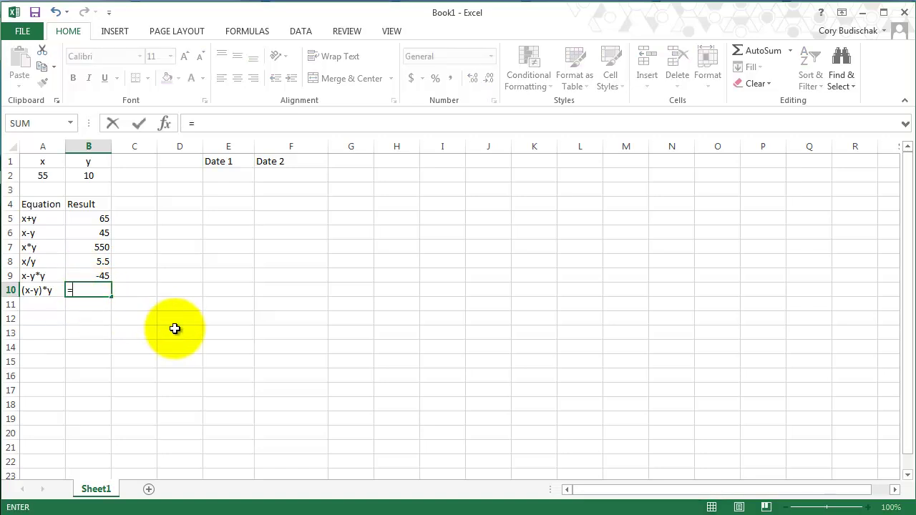
text((A2-B)
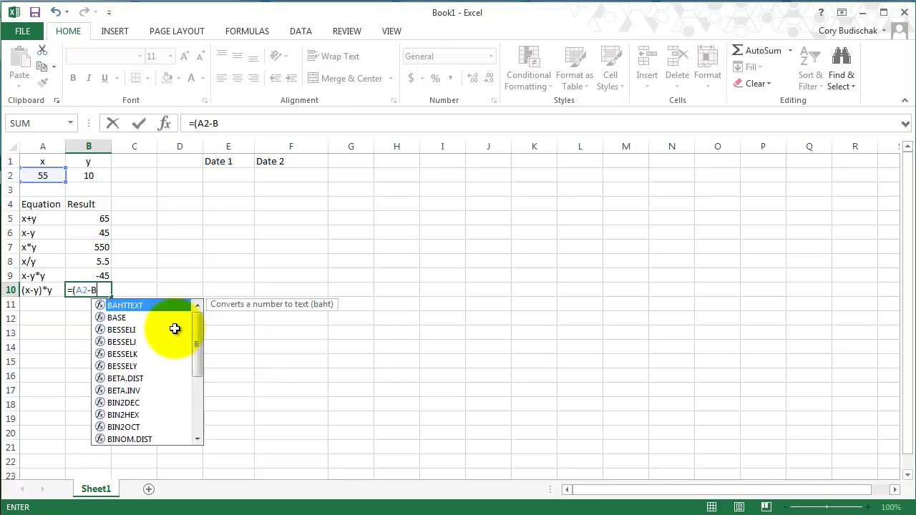
text(2)*)
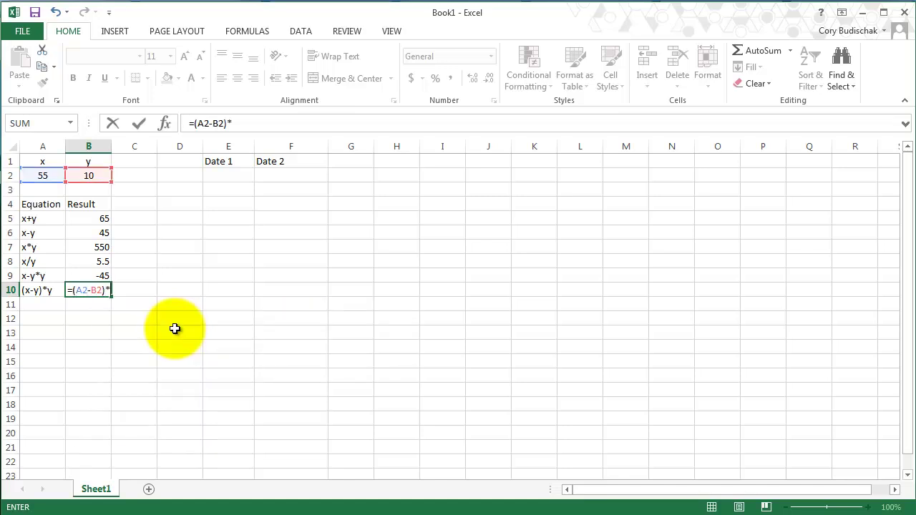
text(B2)
key(Return)
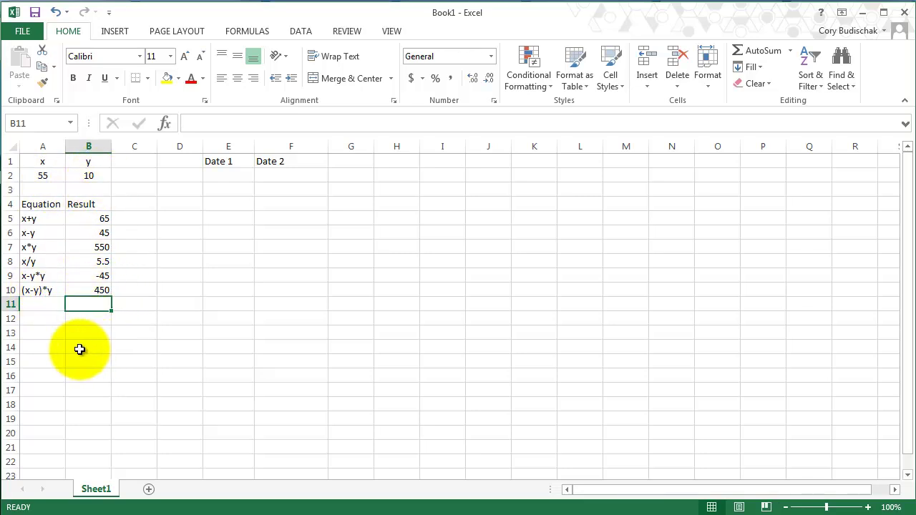
Start Evaluate Formula on B10's =(A2-B2)*B2 from the Formulas tab.
click(101, 289)
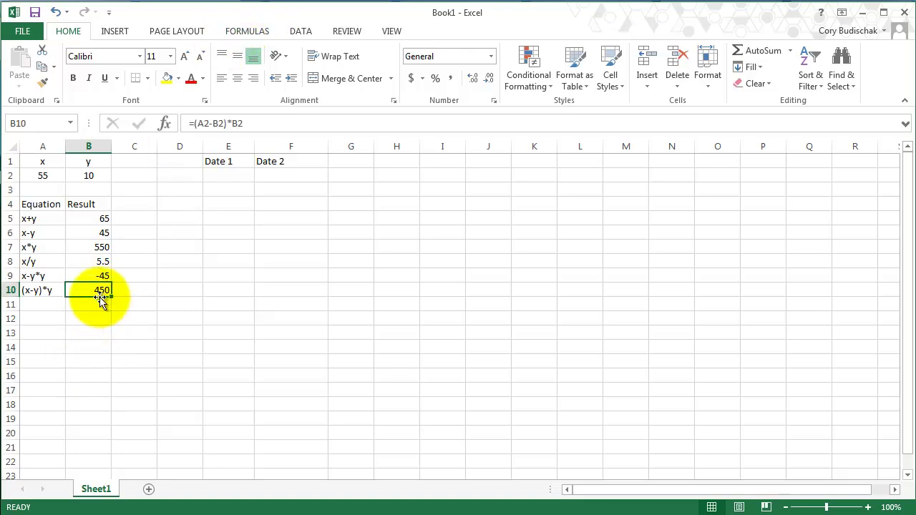
click(253, 33)
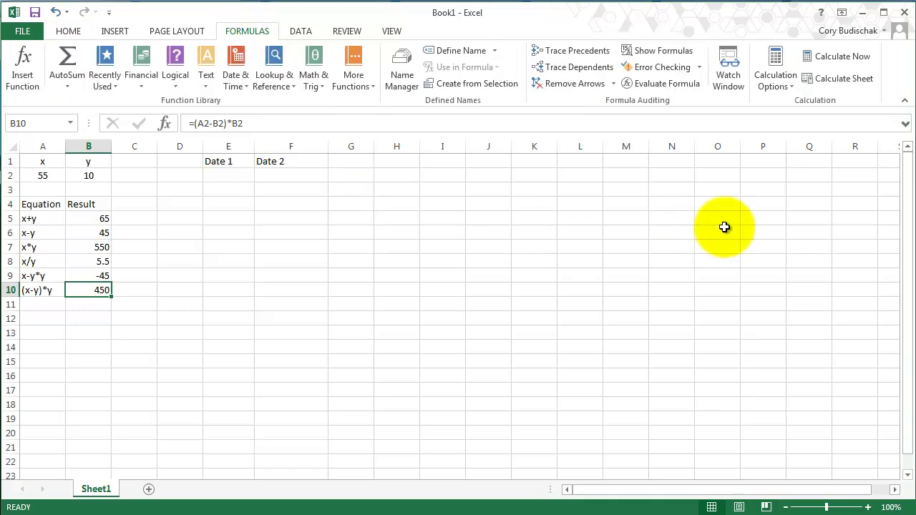
click(692, 85)
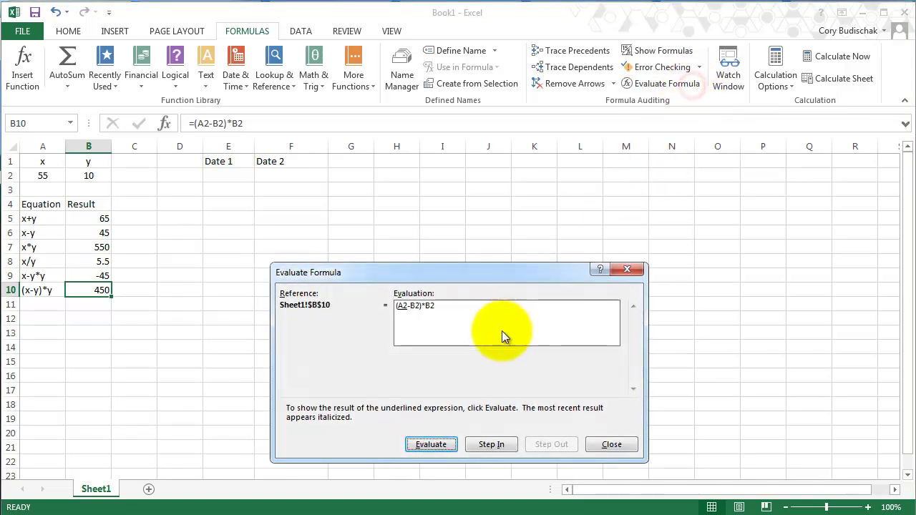
Step through the evaluation until it reaches 450, then close the dialog.
click(430, 444)
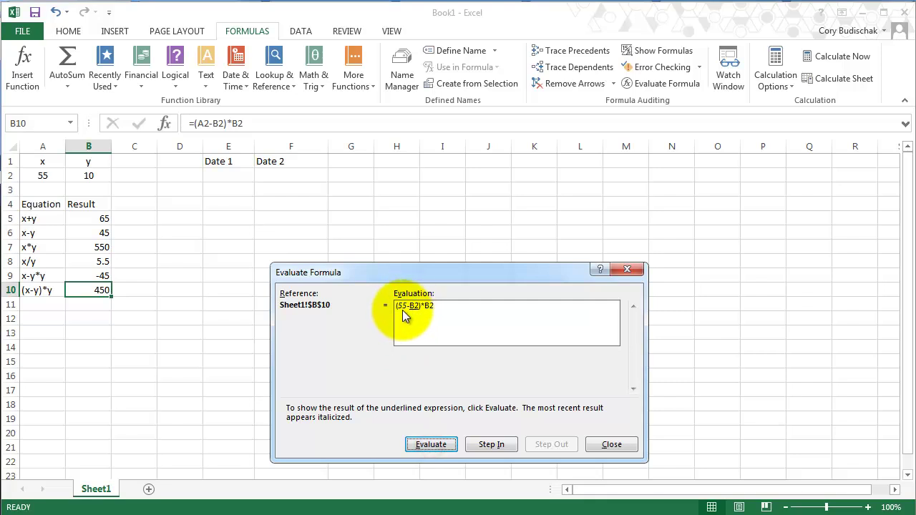
click(431, 444)
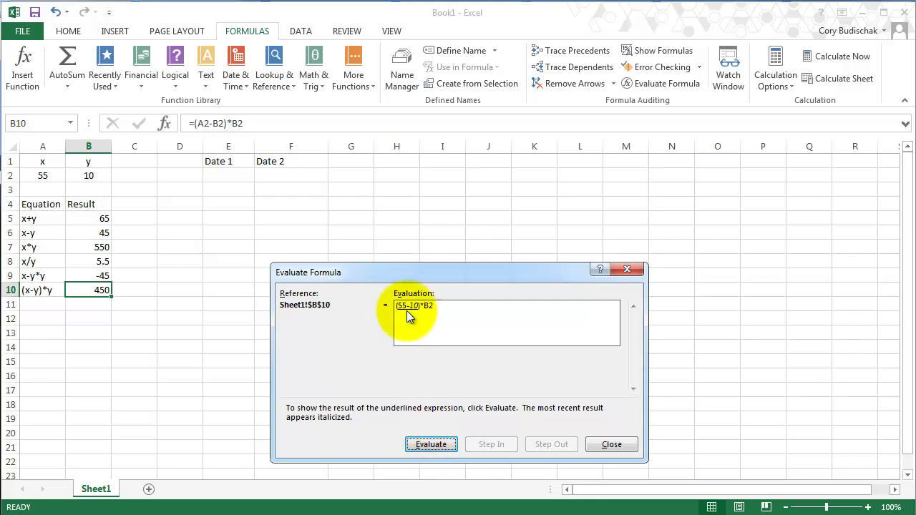
click(431, 445)
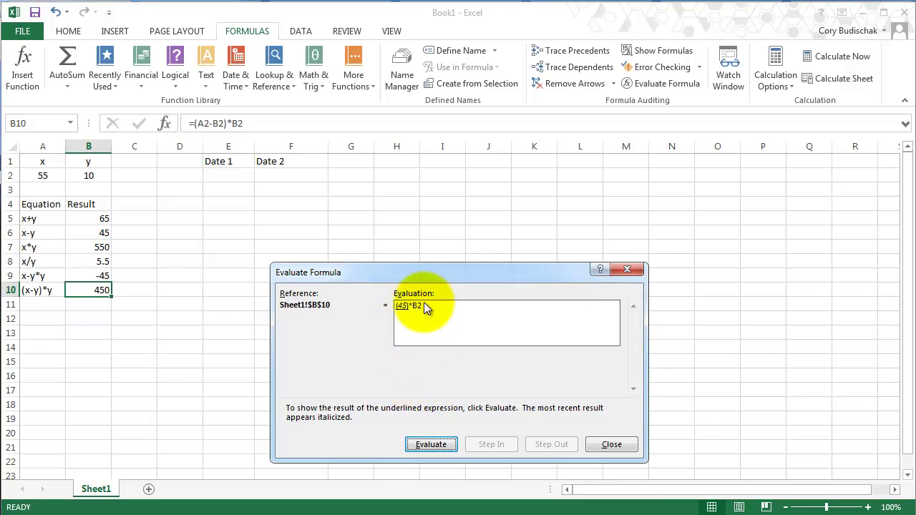
click(431, 445)
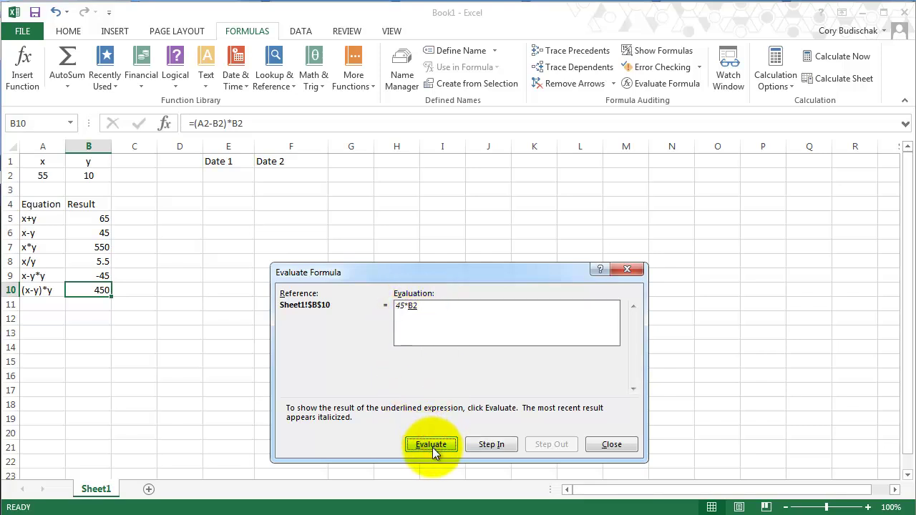
click(432, 447)
click(432, 448)
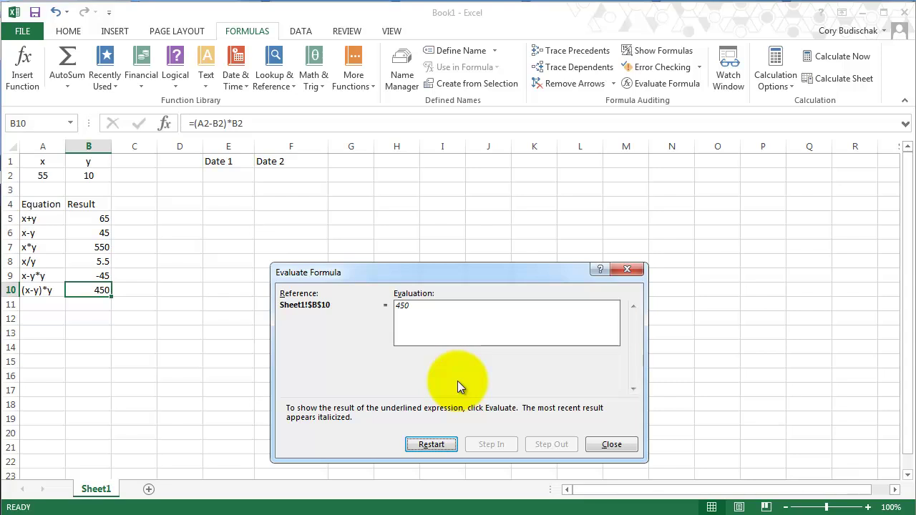
click(608, 444)
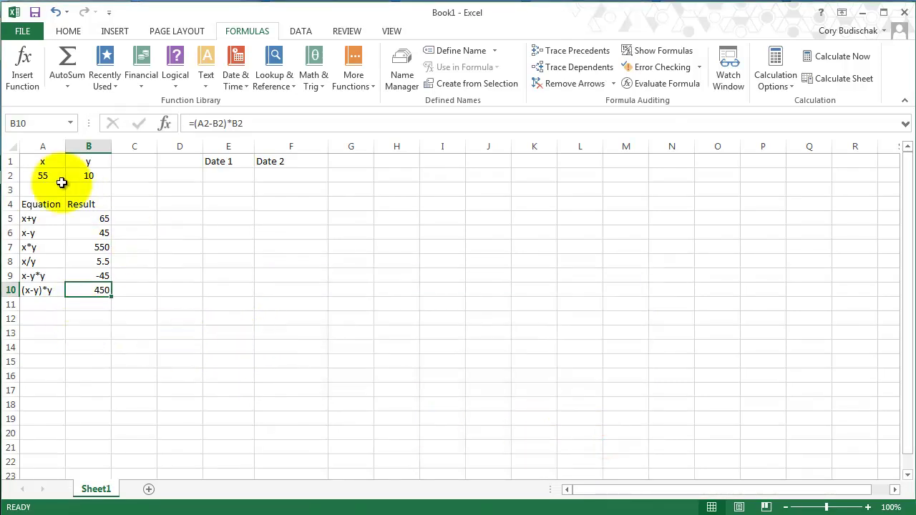
Label A11 'y to the power of 2' and widen column A to fit it.
click(48, 306)
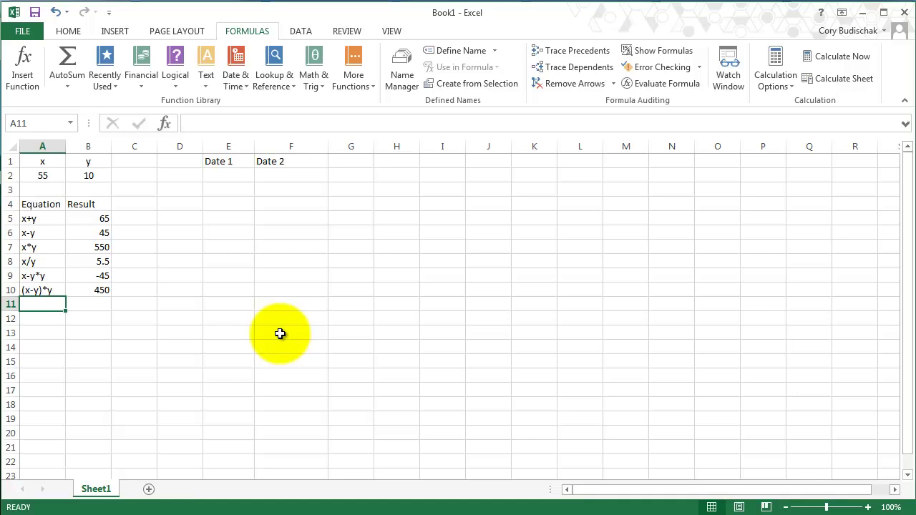
text(y)
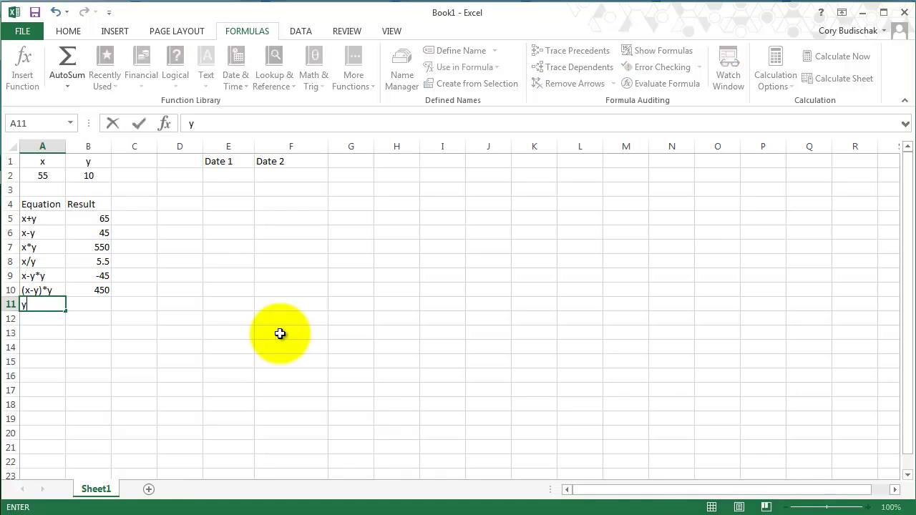
text( to the power of )
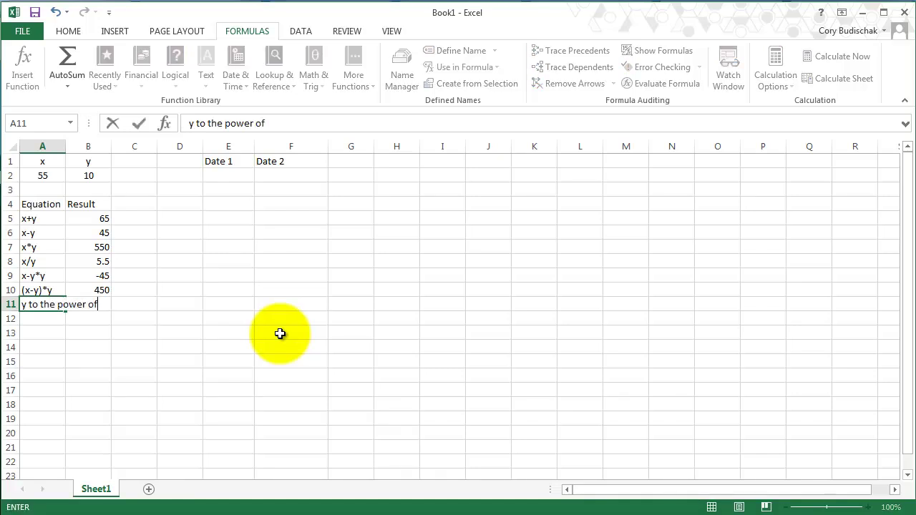
text(2)
key(Return)
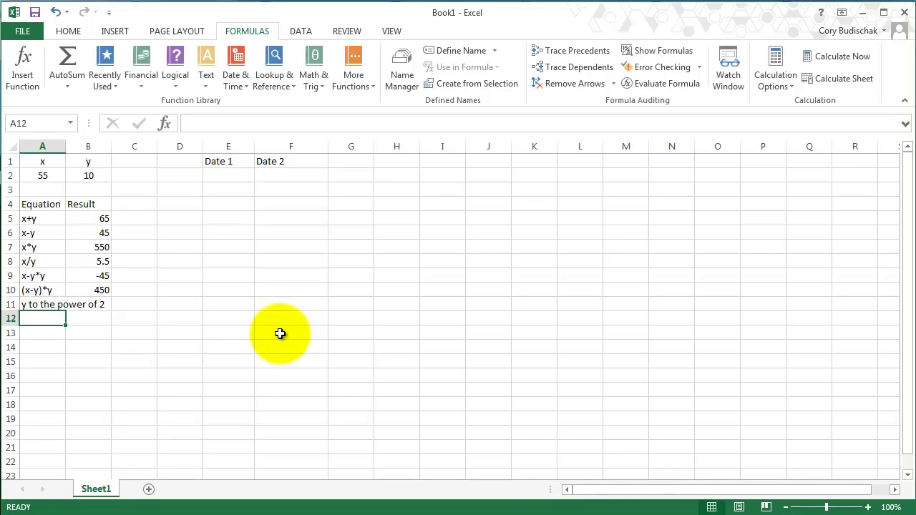
drag(65, 146, 139, 146)
Enter =B2^2 in B11, returning 100.
click(179, 303)
text(=)
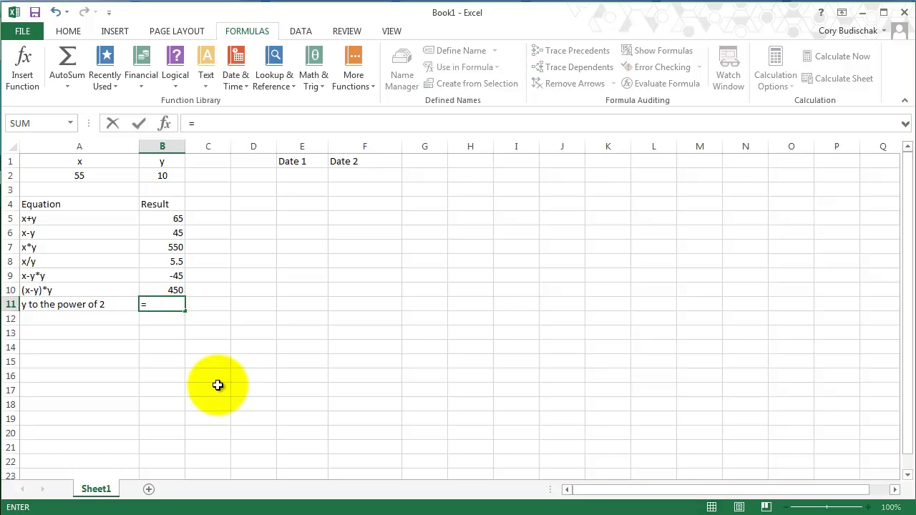
text(B2)
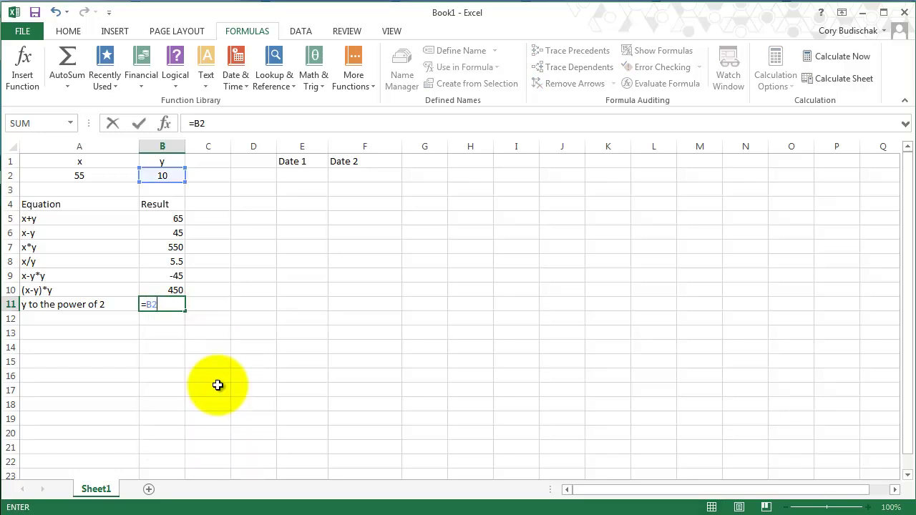
text(^2)
key(Return)
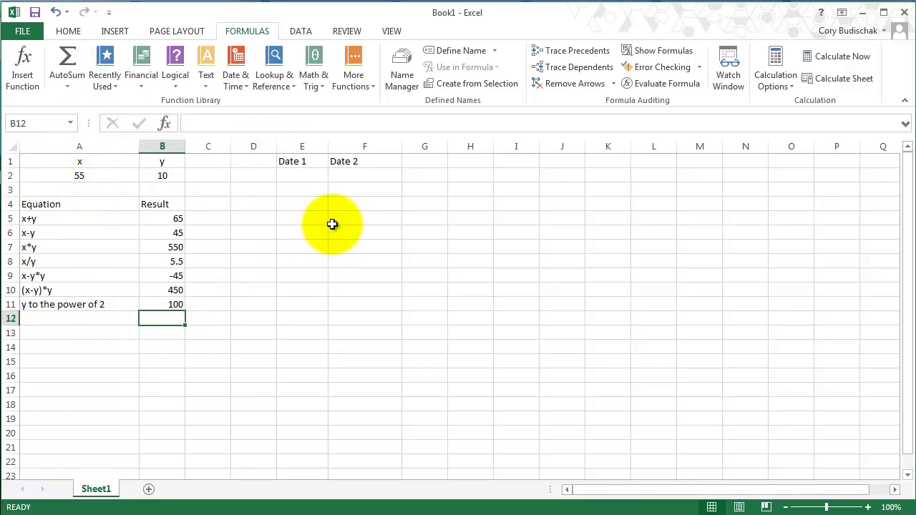
Enter =DATE(2014,9,10) in E2 so Date 1 shows 9/10/2014.
click(310, 176)
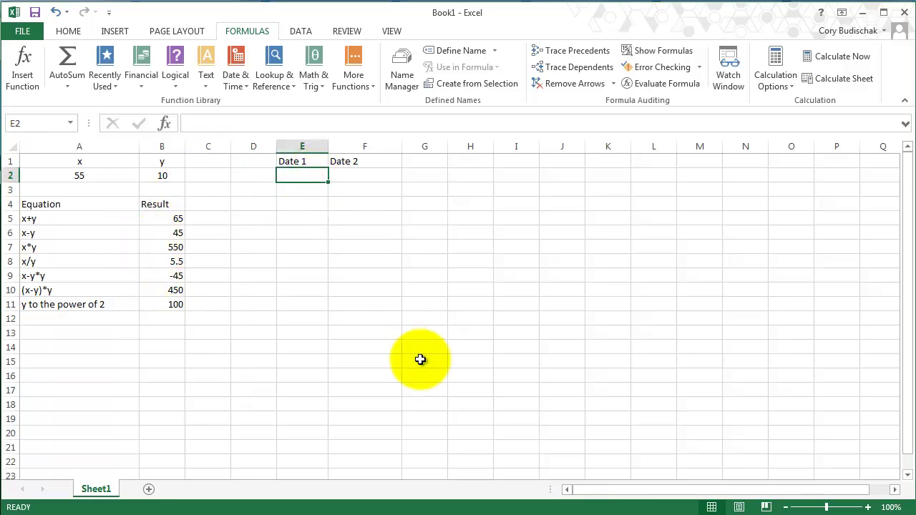
text(=date)
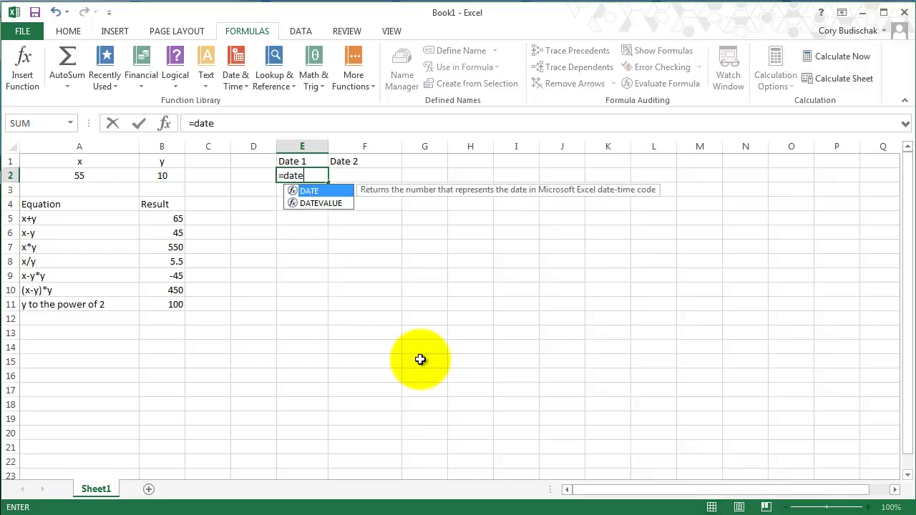
text(()
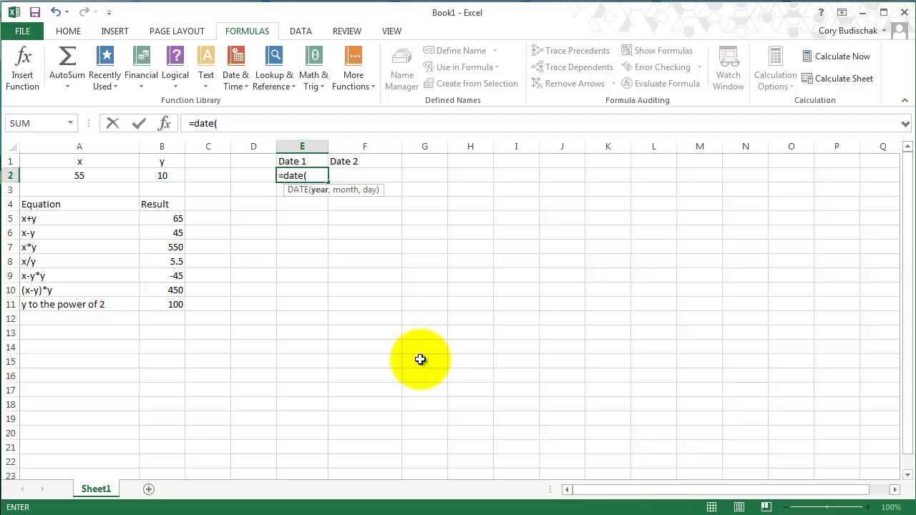
text(2014,)
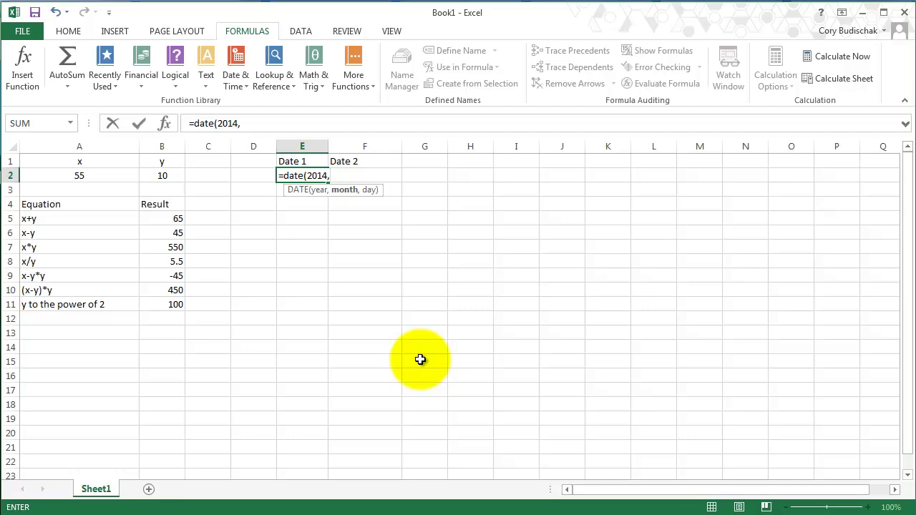
text(9,10)
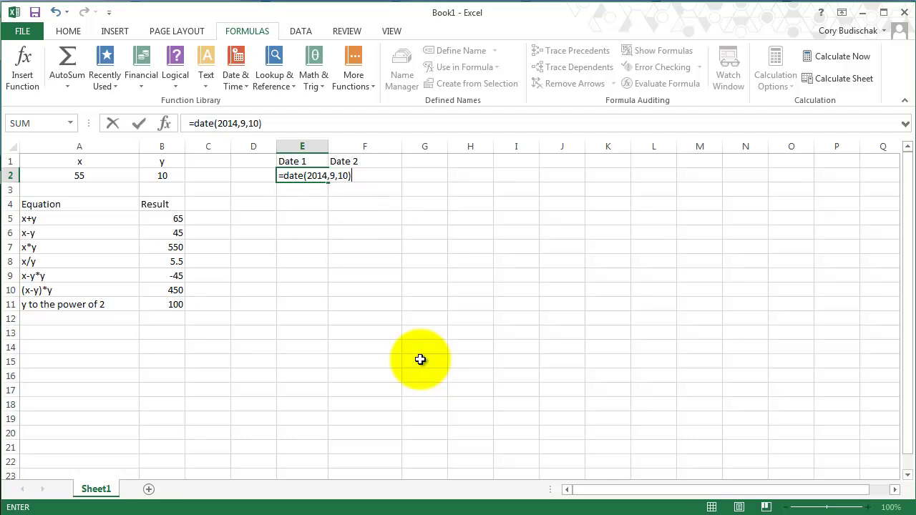
key(Return)
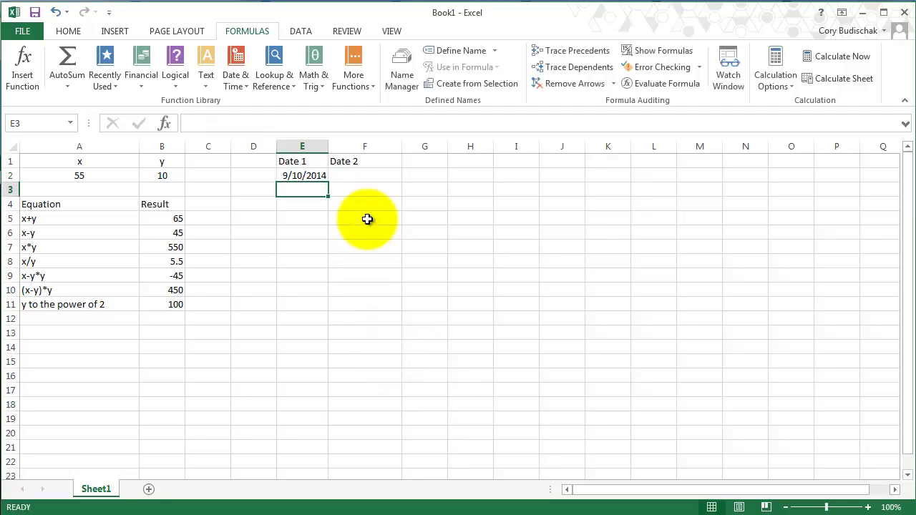
click(306, 176)
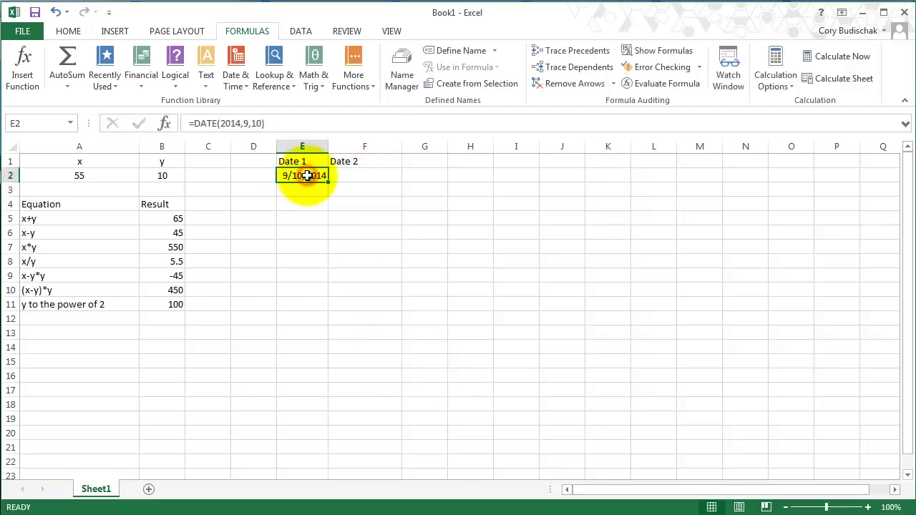
Enter =DATE(2013,9,10) in F2 for Date 2.
click(368, 175)
text(=)
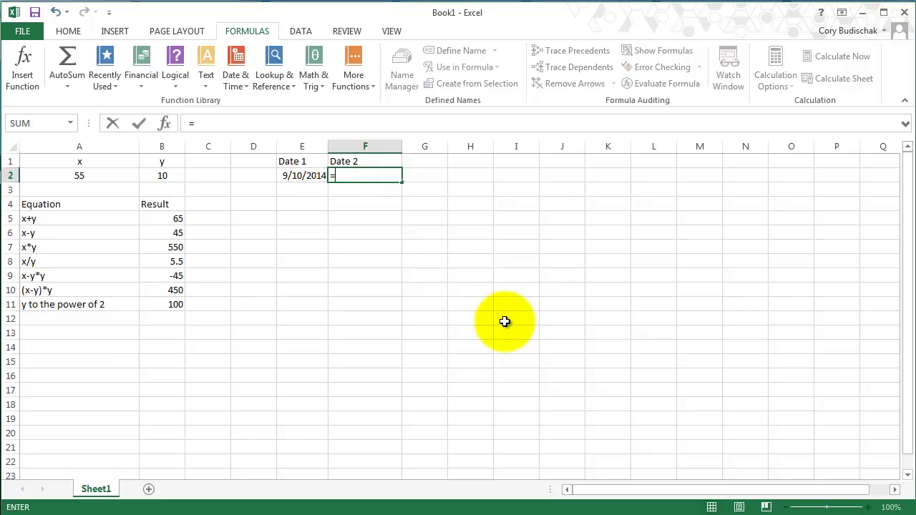
text(()
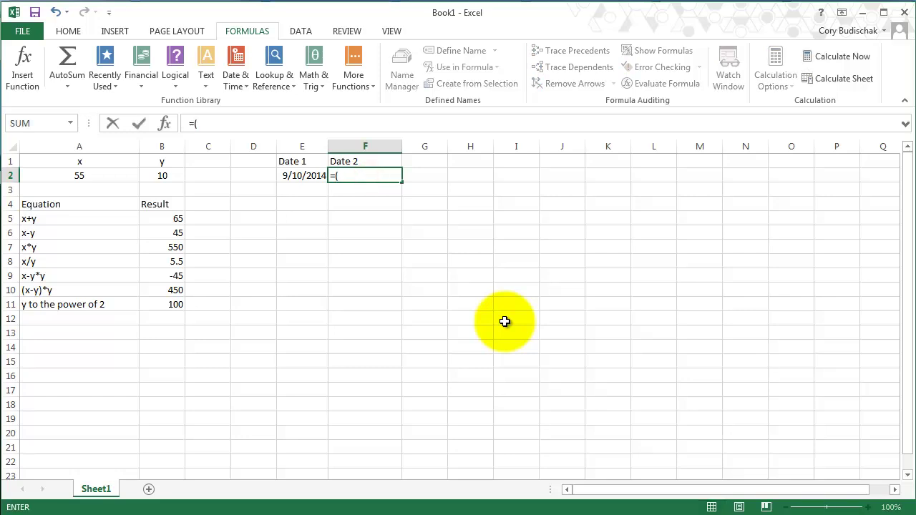
key(BackSpace)
text(date()
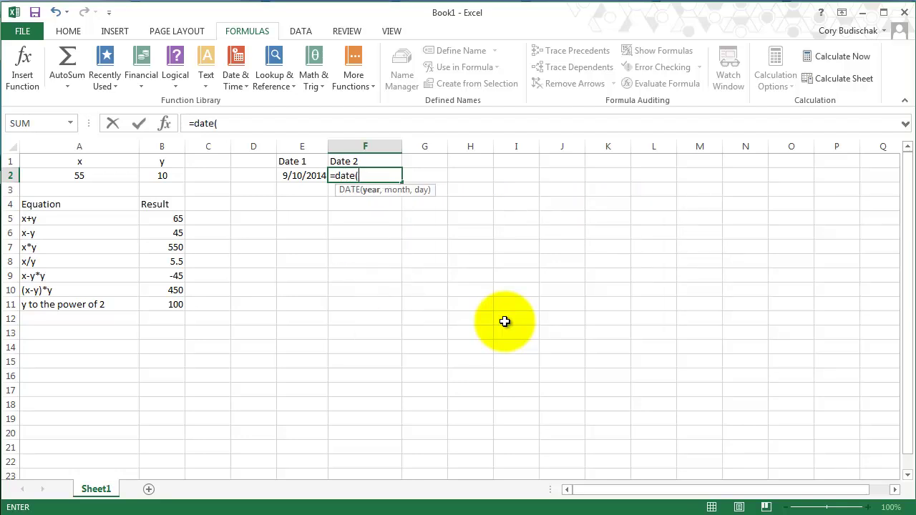
text(2013,)
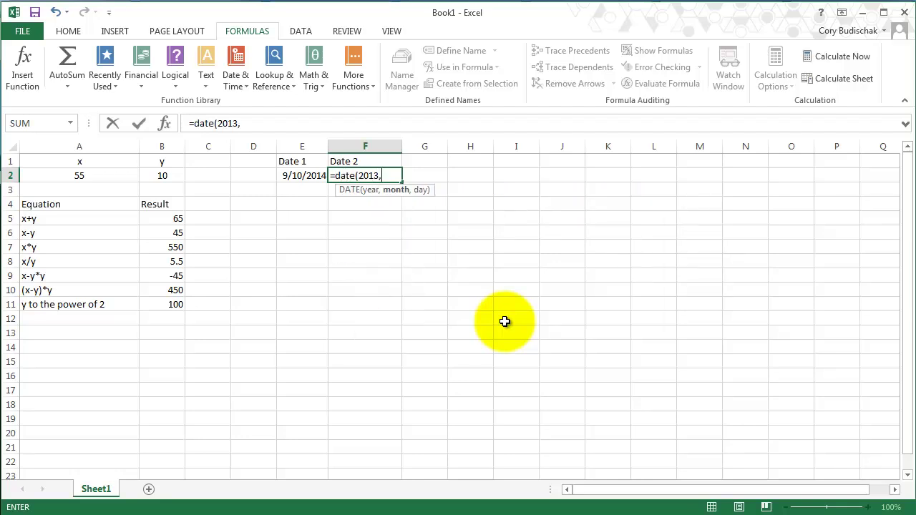
text(9,10)
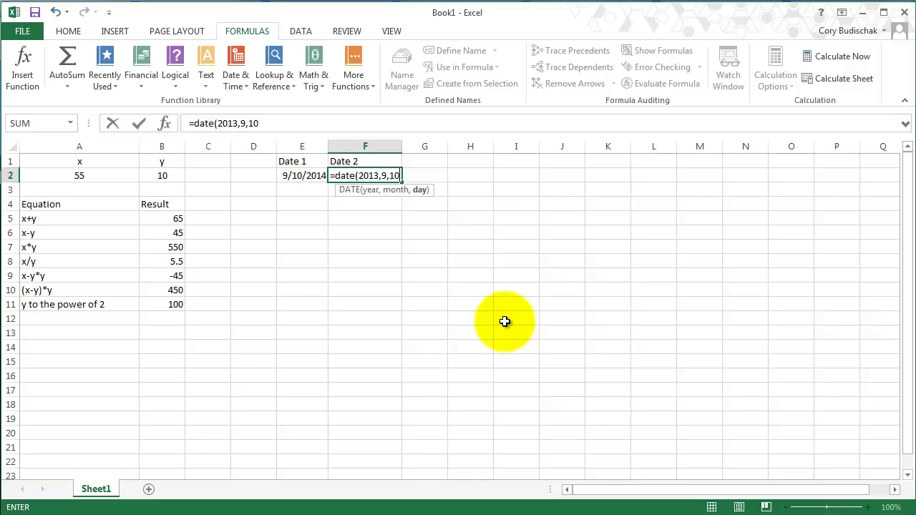
key(Return)
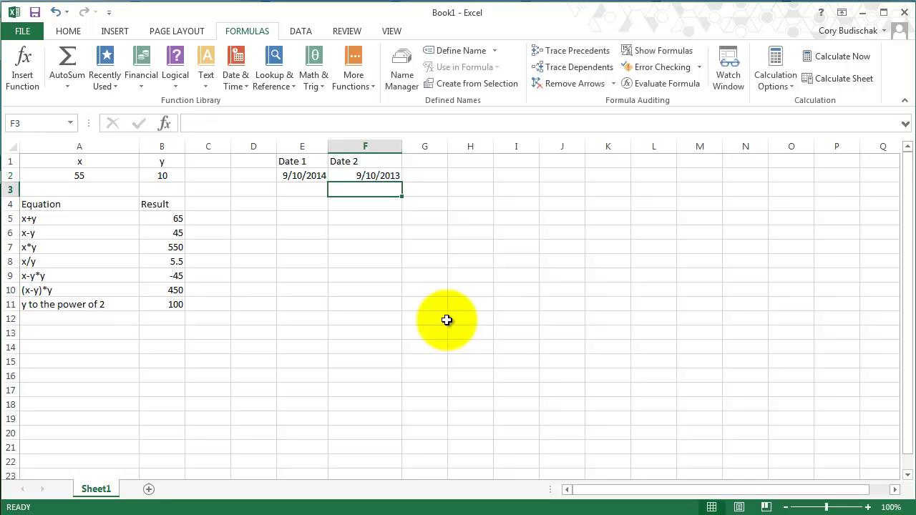
Add Equation and Result headers in E4:F4 and the Date1-Date2 label in E5.
click(302, 204)
text(Equation)
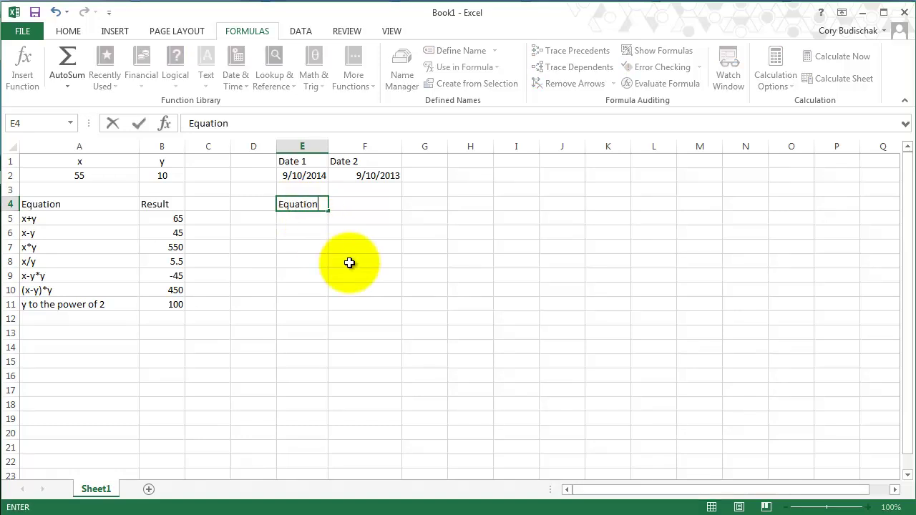
key(Tab)
text(Result)
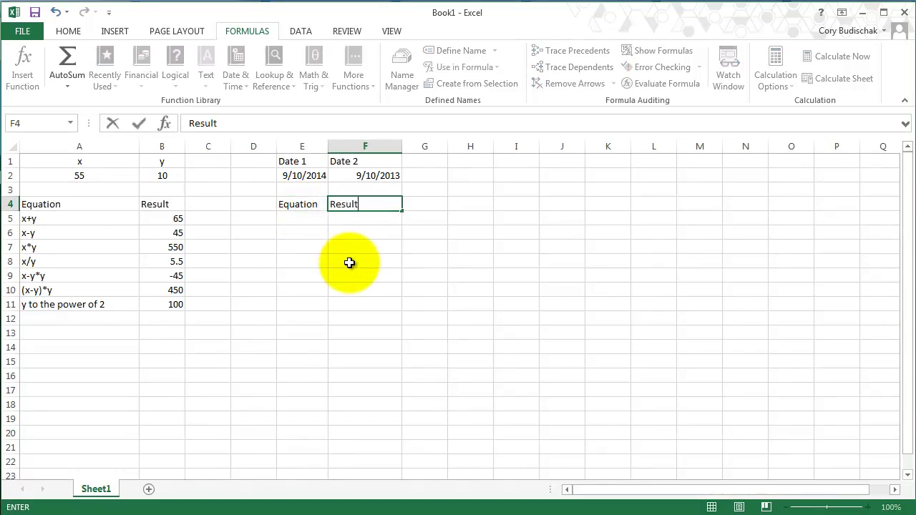
key(Return)
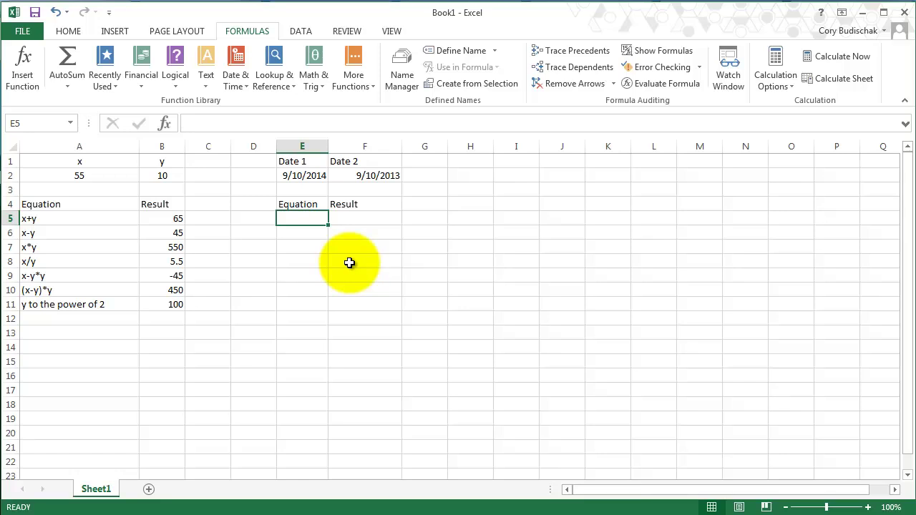
text(Date2)
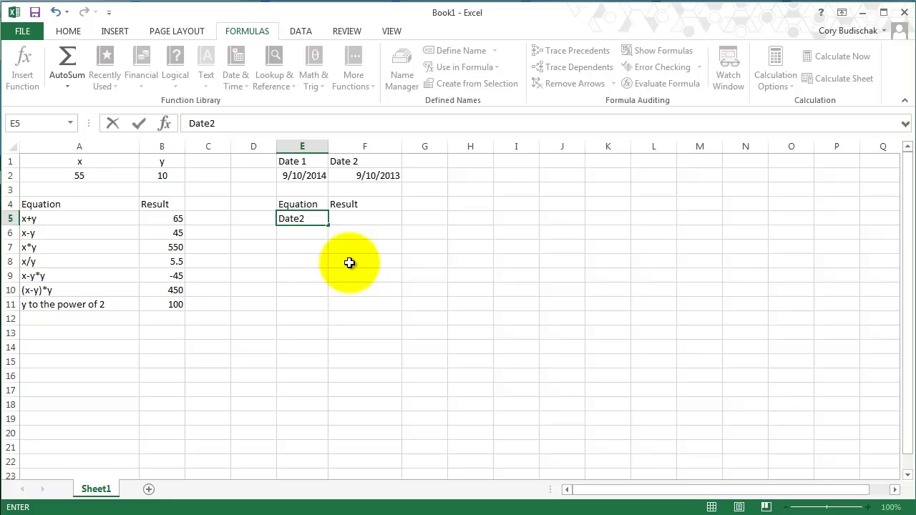
key(BackSpace)
key(BackSpace)
text(e1-Date2)
key(Tab)
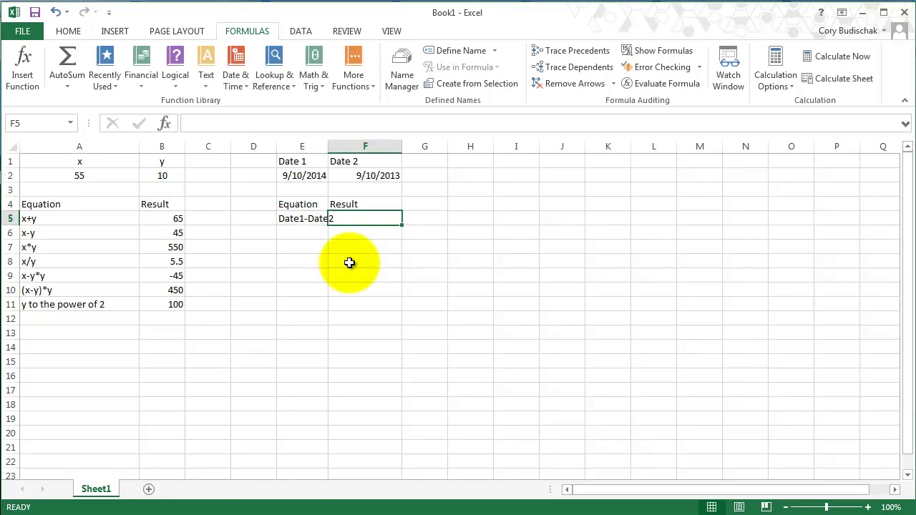
Widen column E and enter =E2-F2 in F5, giving 365 days.
drag(328, 146, 345, 146)
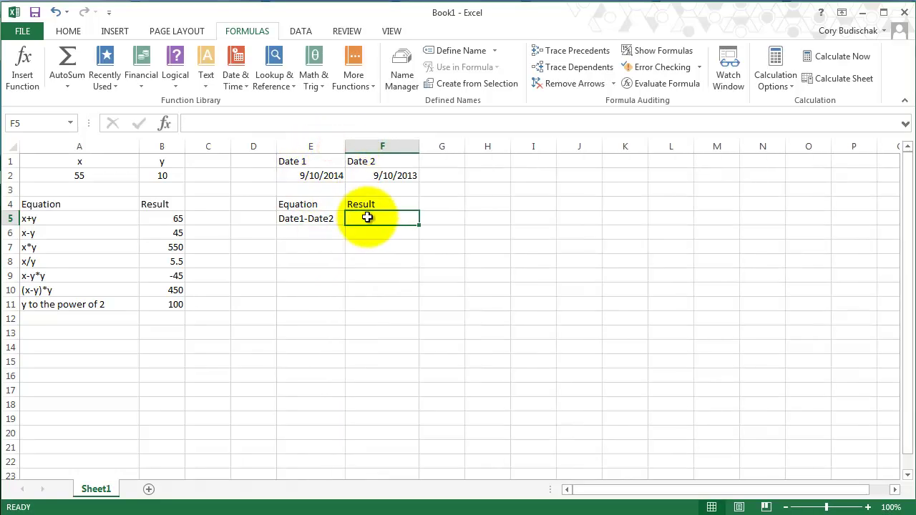
text(=)
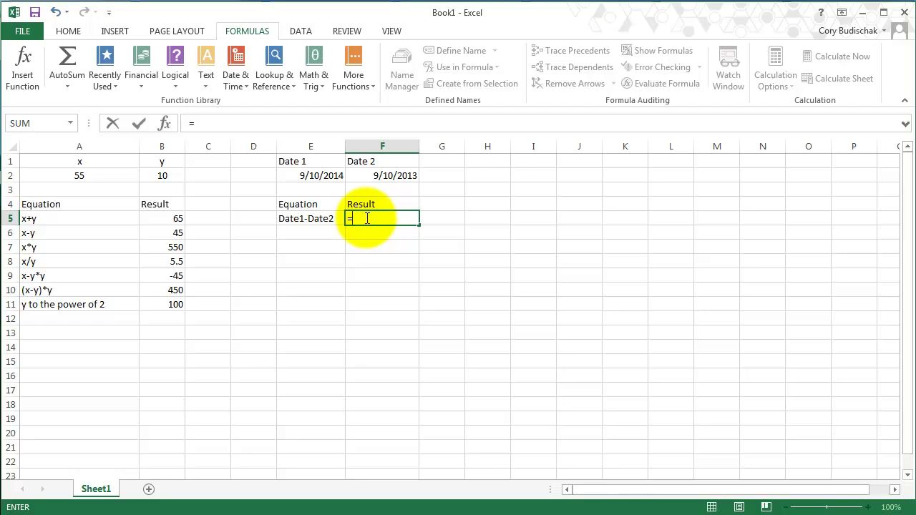
click(333, 176)
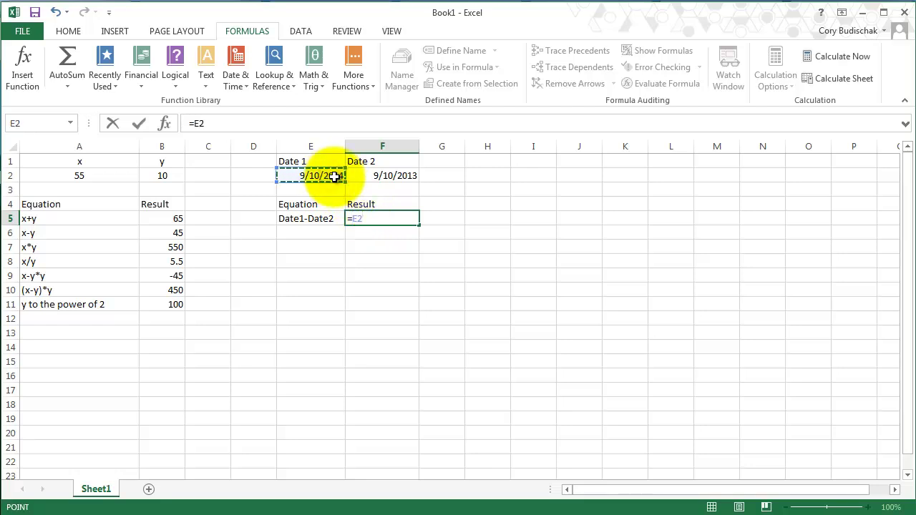
text(-)
click(386, 176)
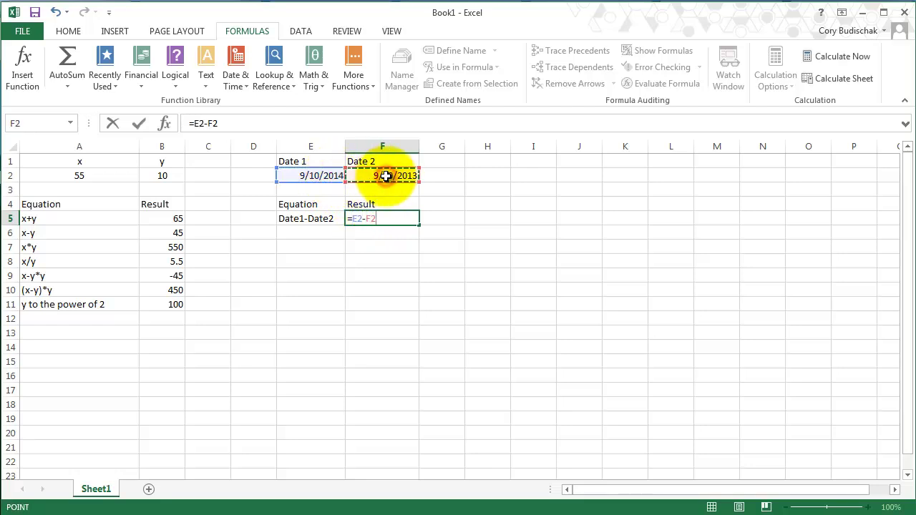
key(Return)
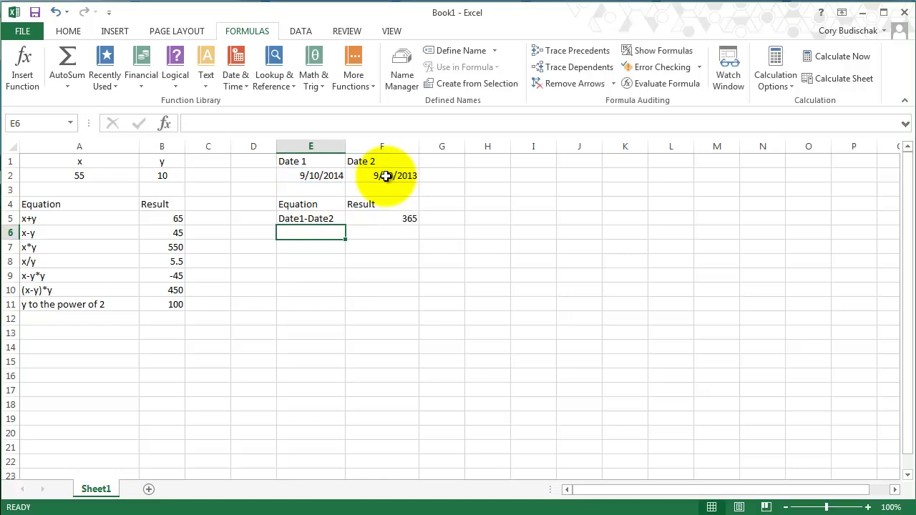
Edit F2's formula to =DATE(2014,9,5) so Date 2 becomes 9/5/2014.
click(387, 176)
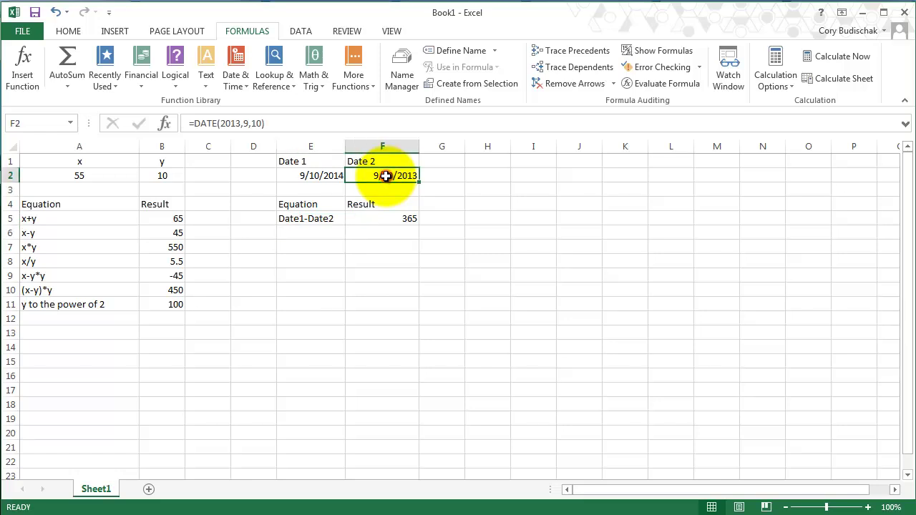
click(237, 123)
key(BackSpace)
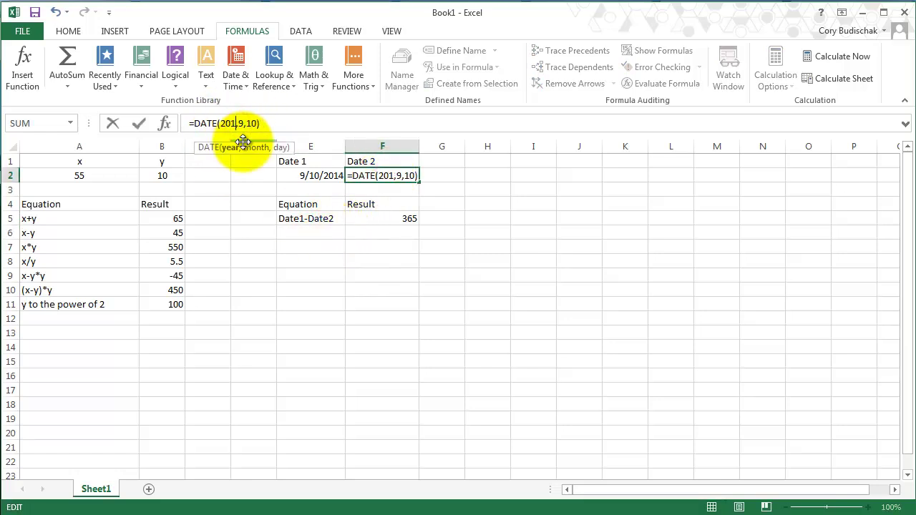
text(4)
key(BackSpace)
key(BackSpace)
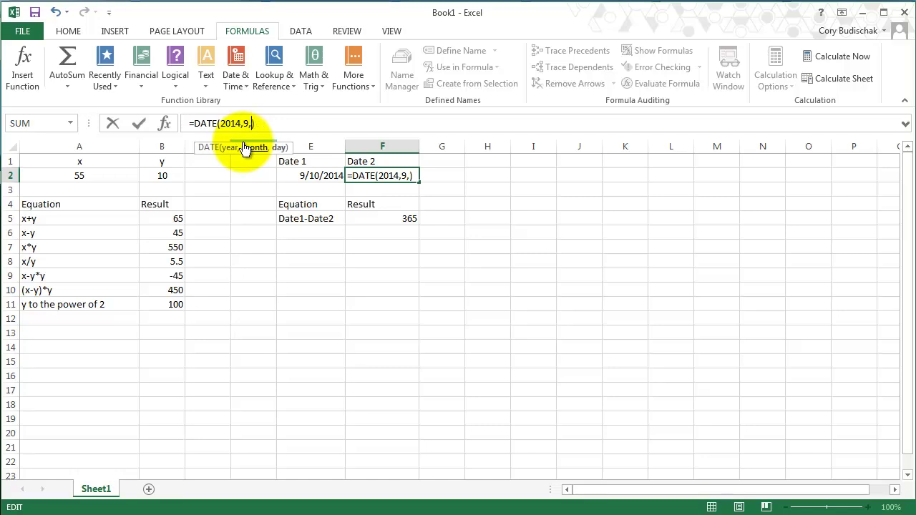
text(5)
key(Return)
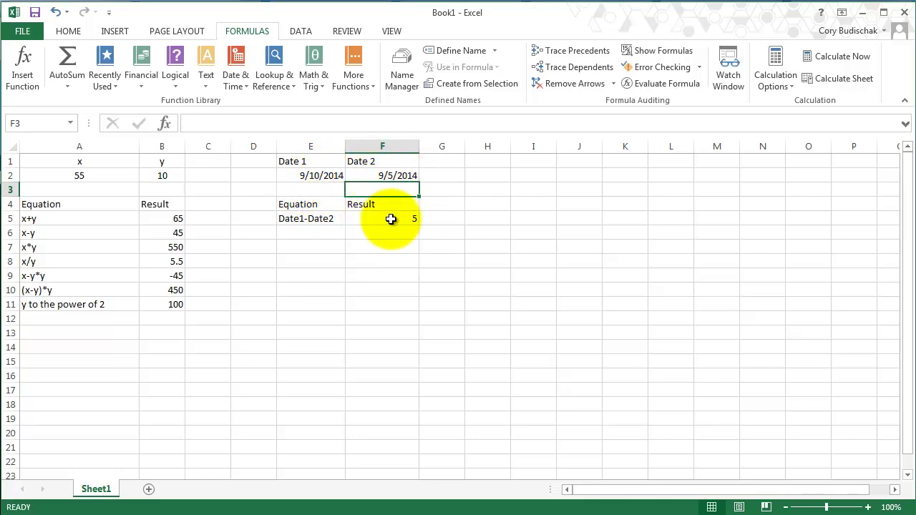
Append +TIME(10,0,0) to E2's DATE formula, making the difference 5.416666667 days.
click(335, 176)
click(301, 123)
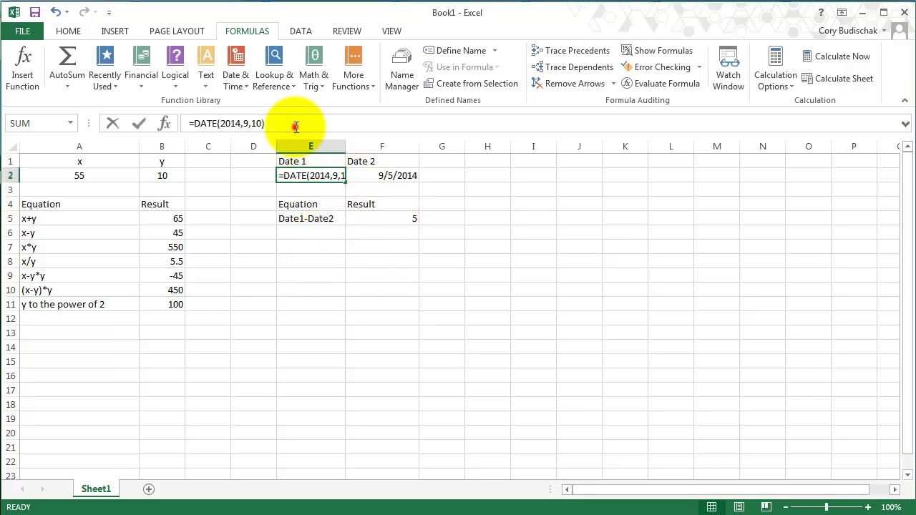
text(+ti)
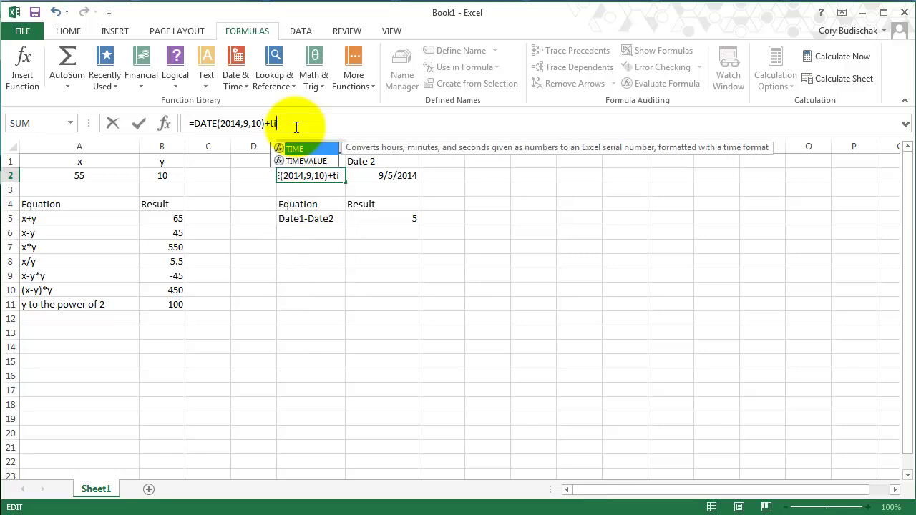
text(me()
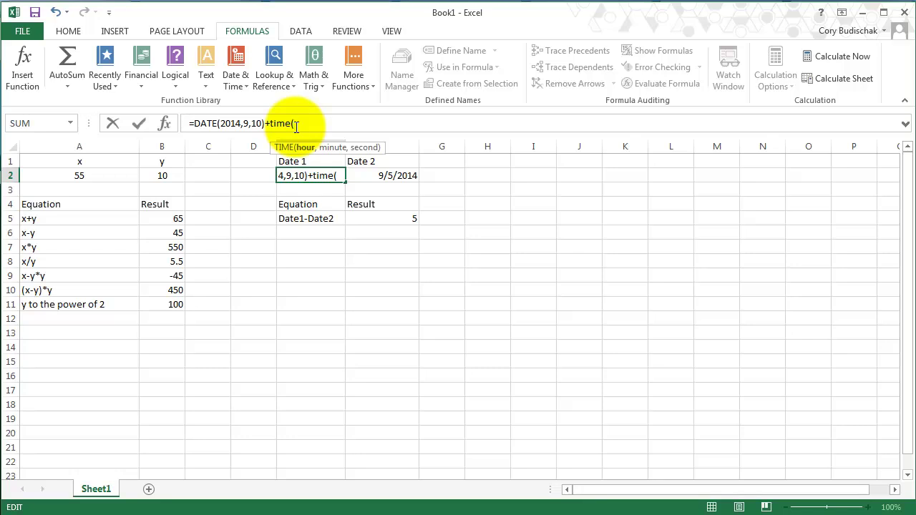
text(10,)
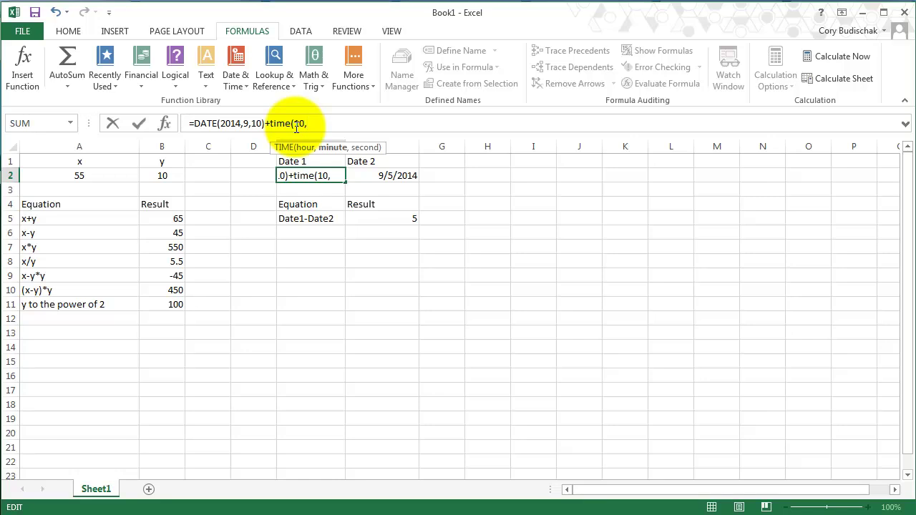
text(0,0))
key(Return)
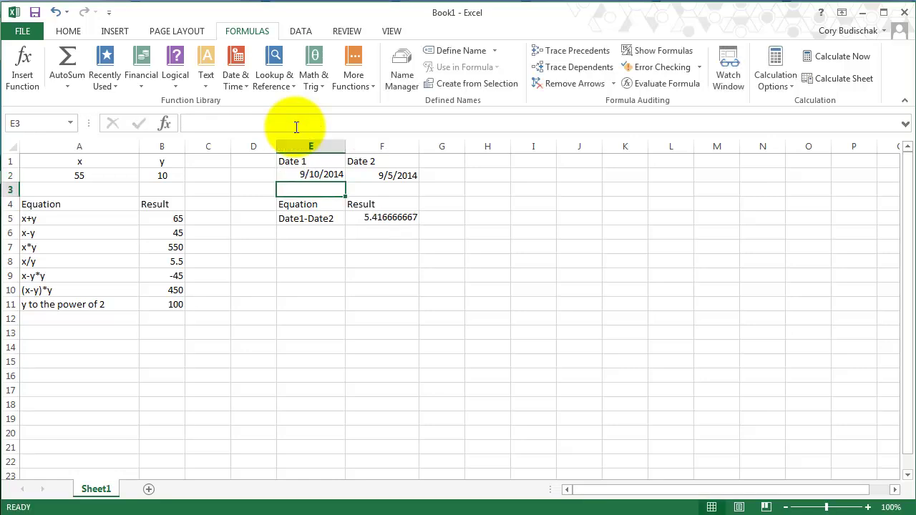
Format E2 with the 3/14/12 1:30 PM type and widen column E to show 9/10/14 10:00 AM.
click(329, 174)
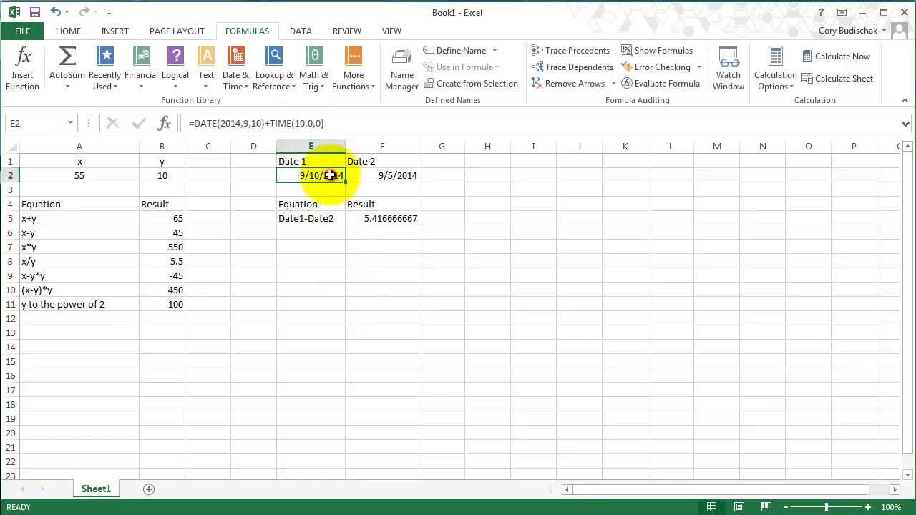
click(74, 30)
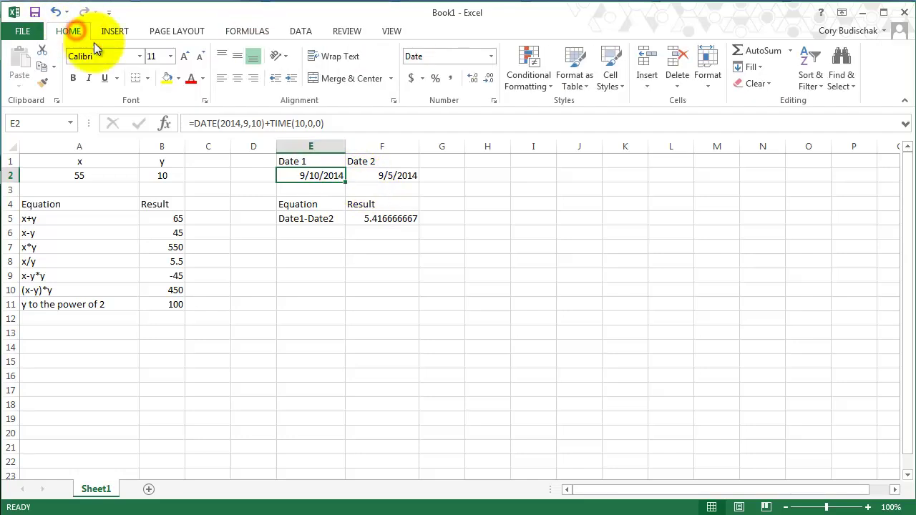
click(491, 56)
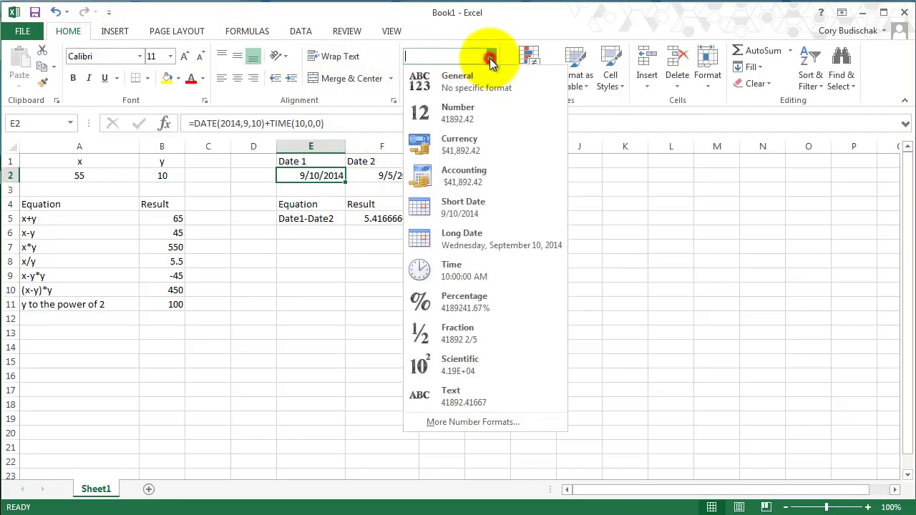
click(474, 421)
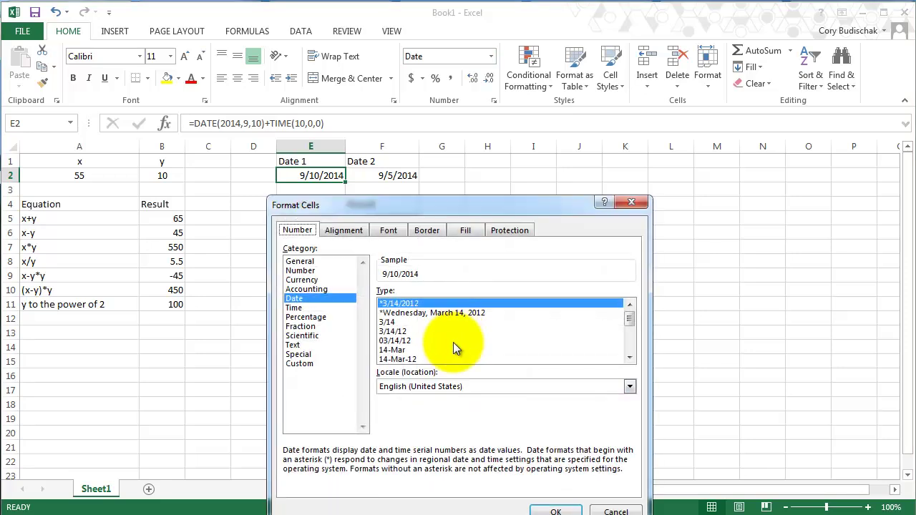
click(630, 357)
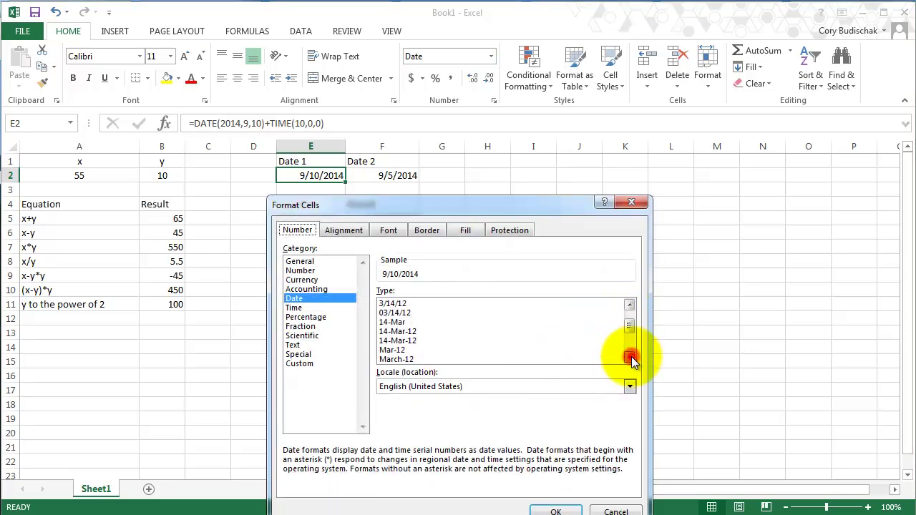
click(630, 357)
click(630, 357)
click(411, 341)
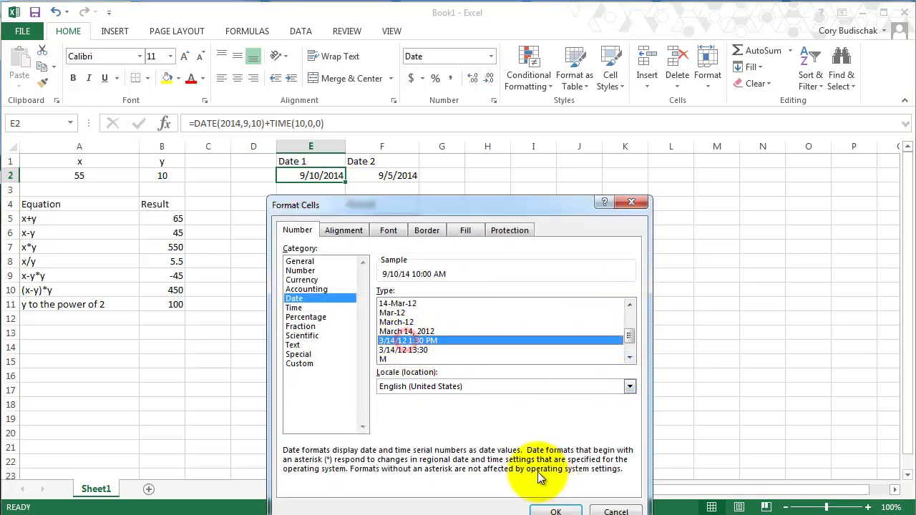
click(553, 510)
drag(348, 148, 385, 154)
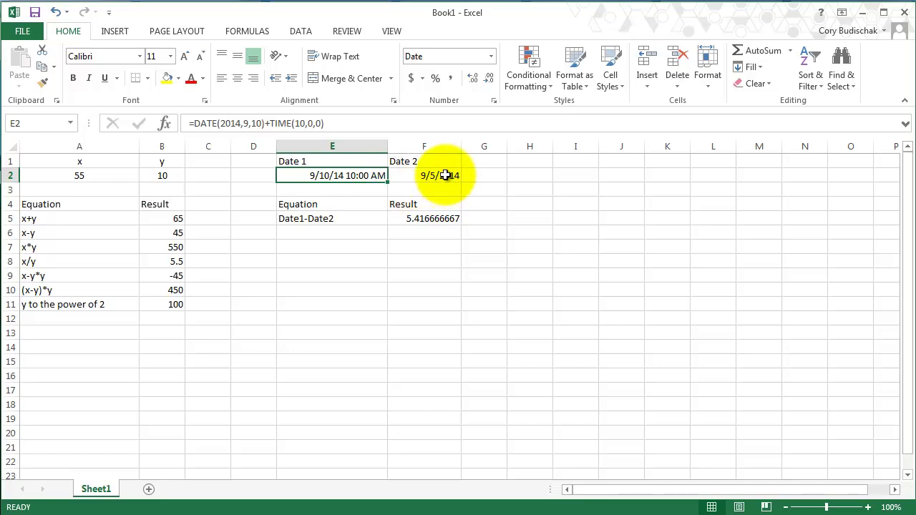
click(334, 244)
Type the (Date1-Date2)*24 label in E6, replacing the AutoComplete suggestion.
click(332, 232)
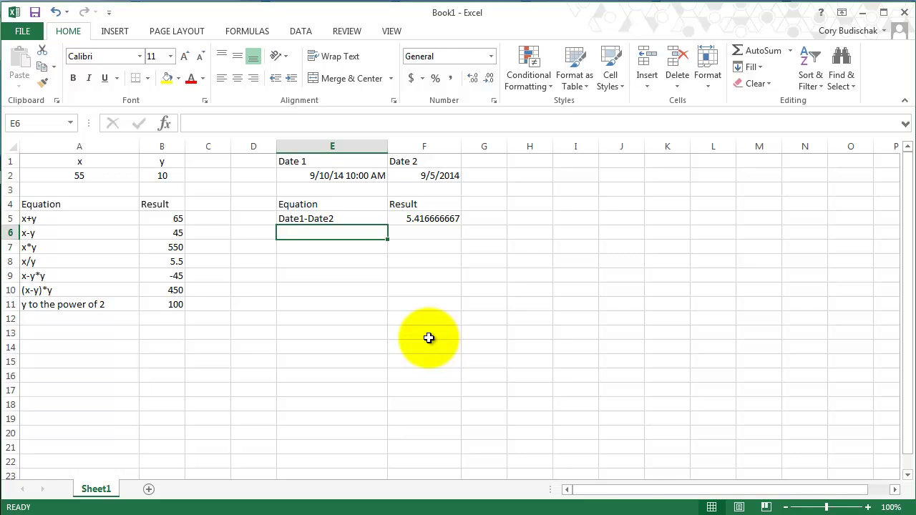
text(Dat)
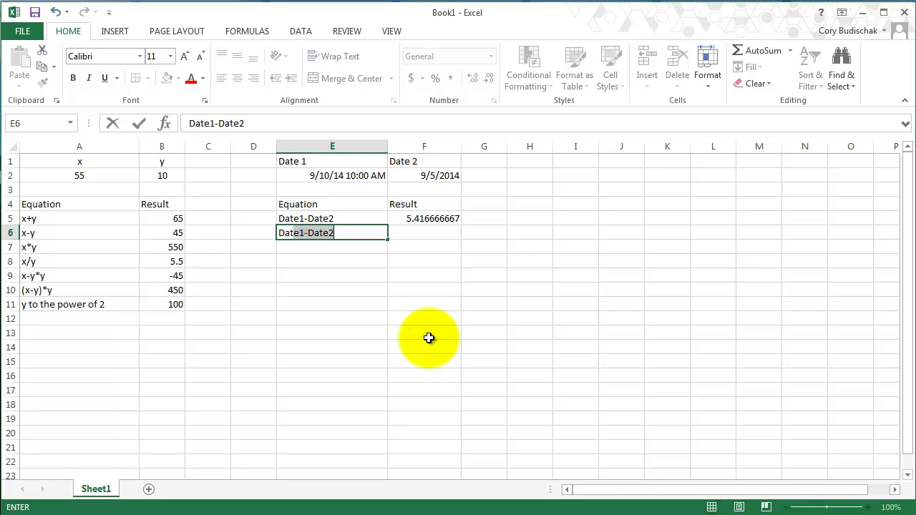
text(e1)
key(BackSpace)
key(BackSpace)
key(BackSpace)
key(BackSpace)
key(BackSpace)
key(BackSpace)
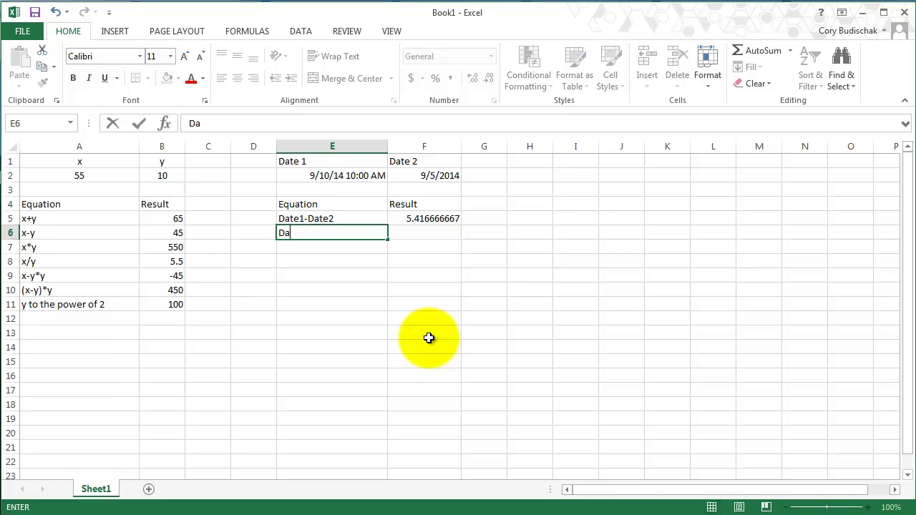
text((Date1-Date)
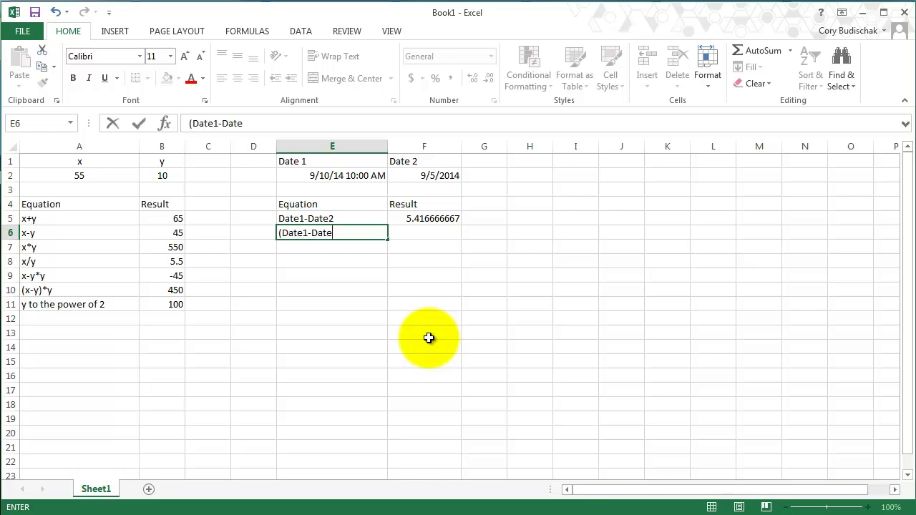
text(2)*24)
Enter =(E2-F2)*24 in F6 so the hour difference shows 130.
key(Tab)
text(=)
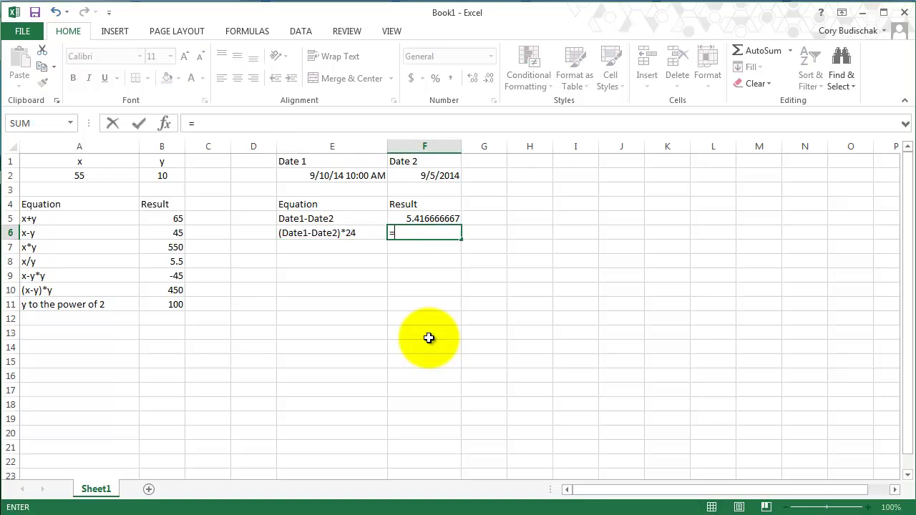
click(348, 175)
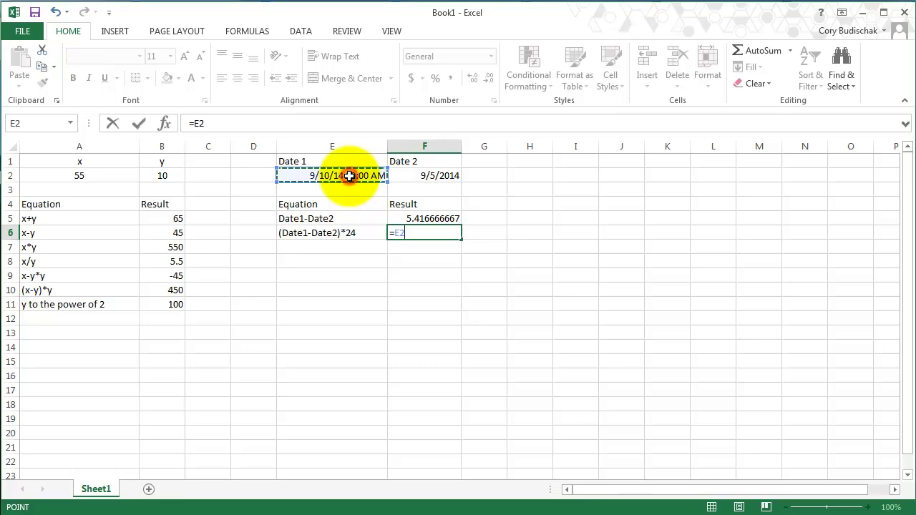
text(-)
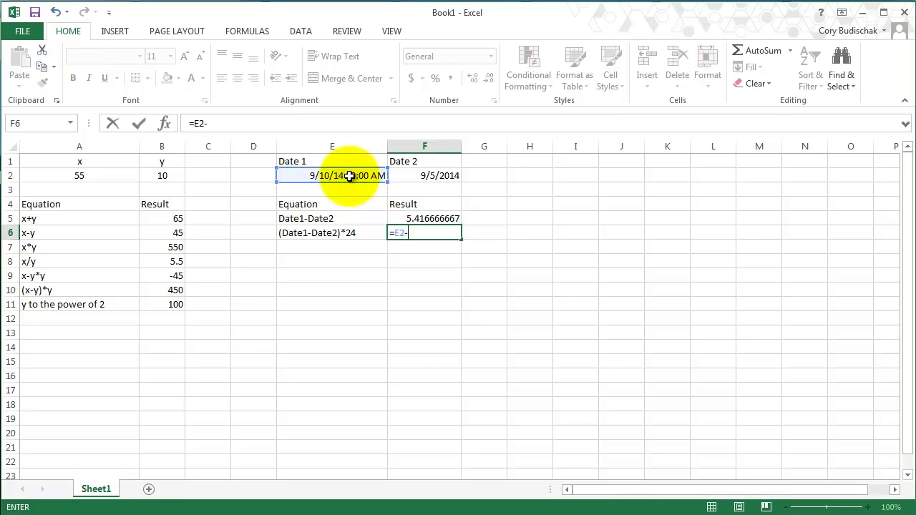
click(440, 175)
text(*24)
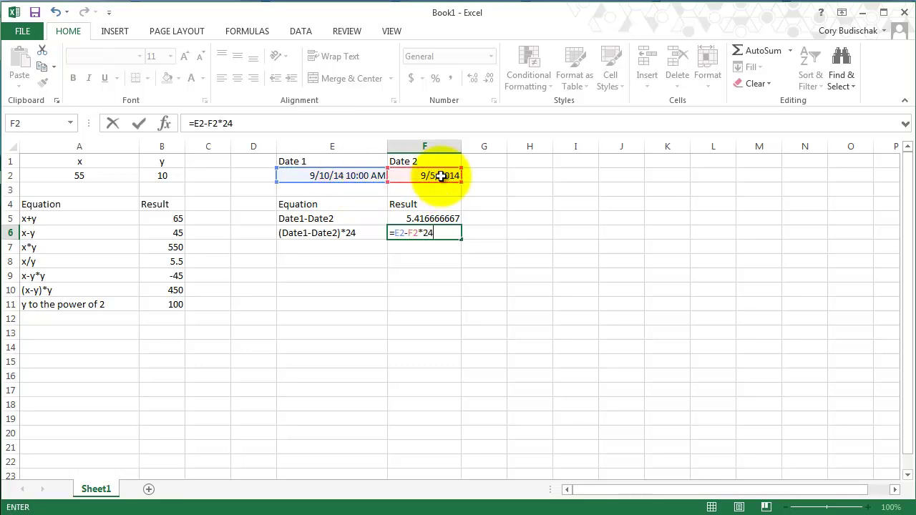
click(395, 233)
text(()
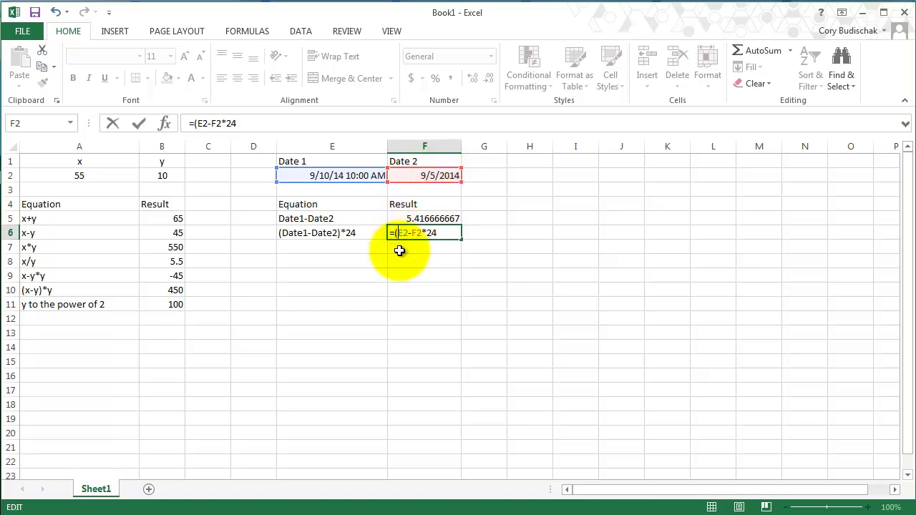
click(421, 234)
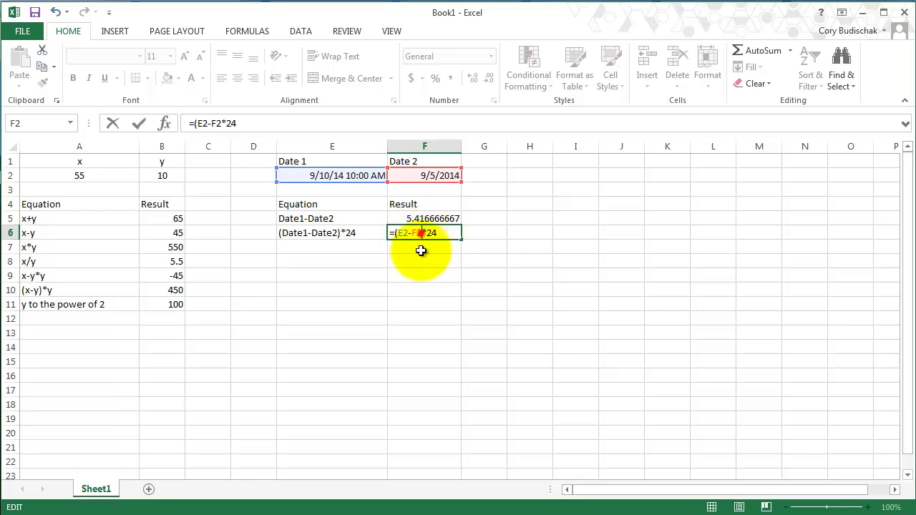
text())
key(Return)
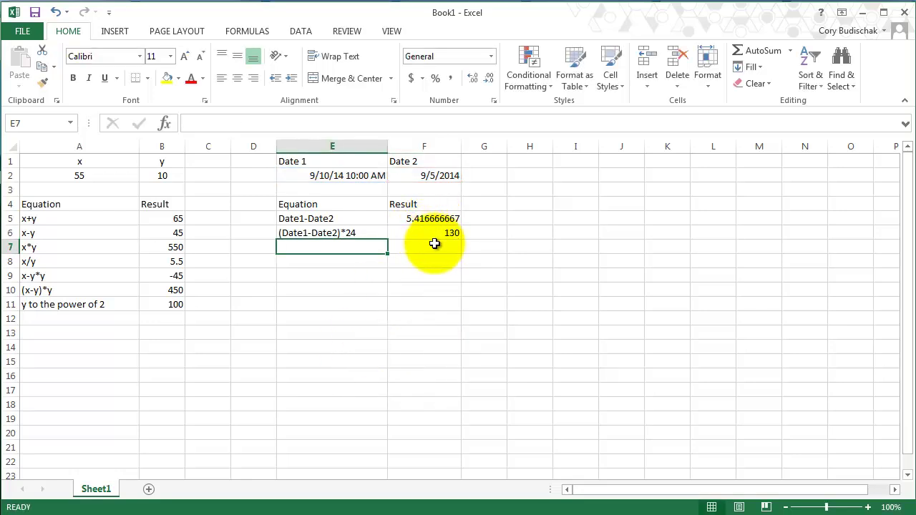
Edit Date 2's formula to =DATE(2014,9,10) and check the updated hours result.
click(419, 173)
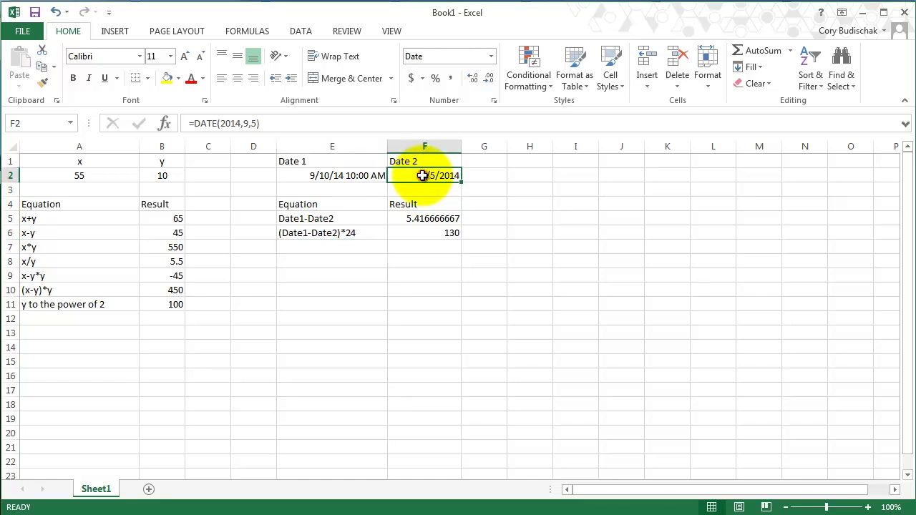
click(249, 124)
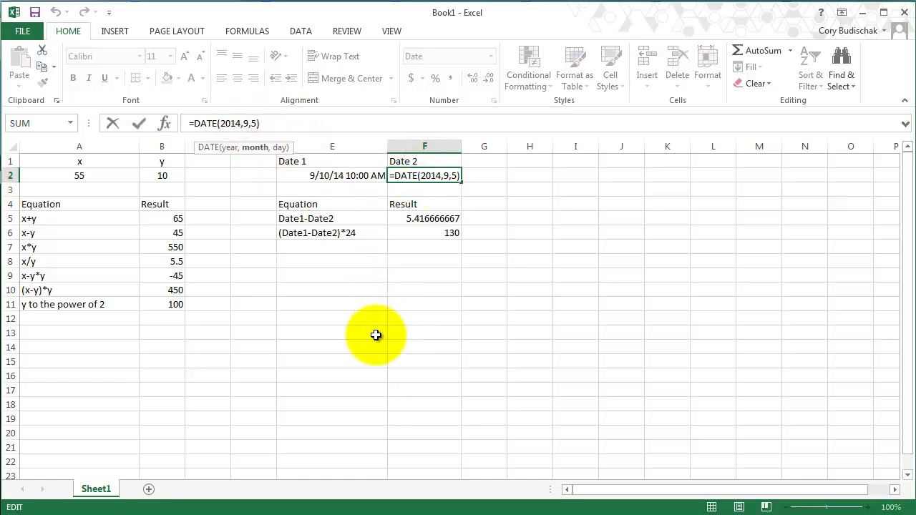
key(Right)
key(Delete)
text(1)
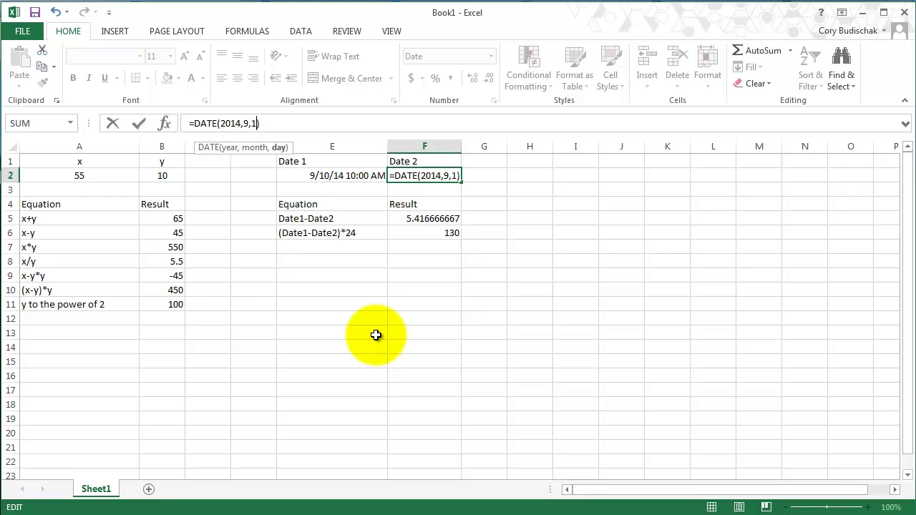
text(0)
key(Return)
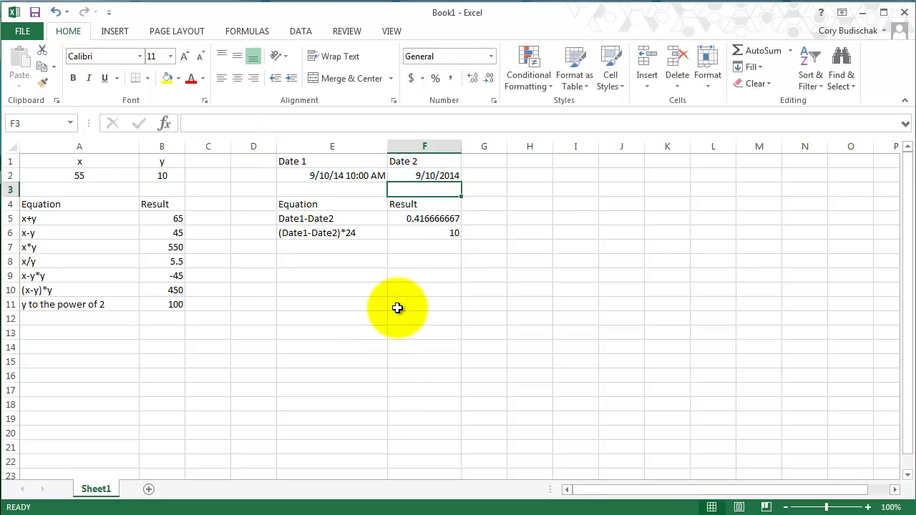
click(435, 229)
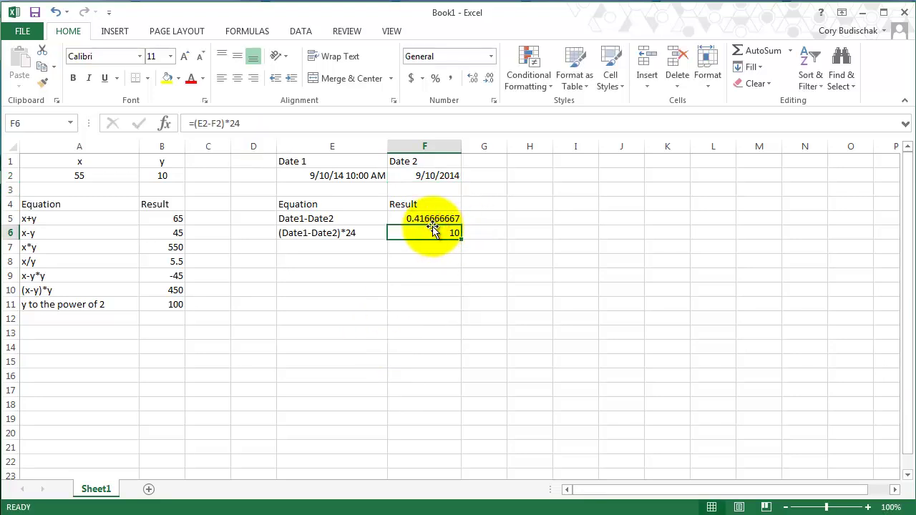
Format Date 2 as date-time 3/14/12 1:30 PM and widen column F to show it.
click(448, 177)
click(491, 56)
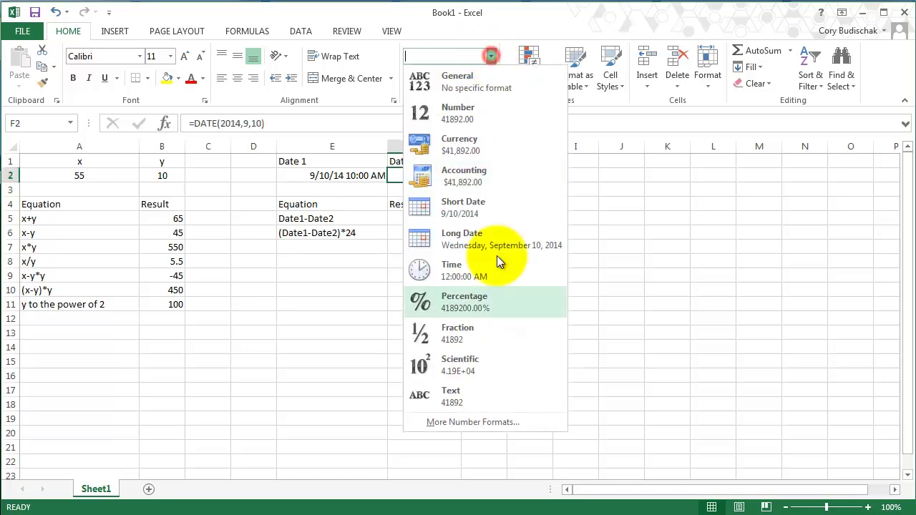
click(492, 422)
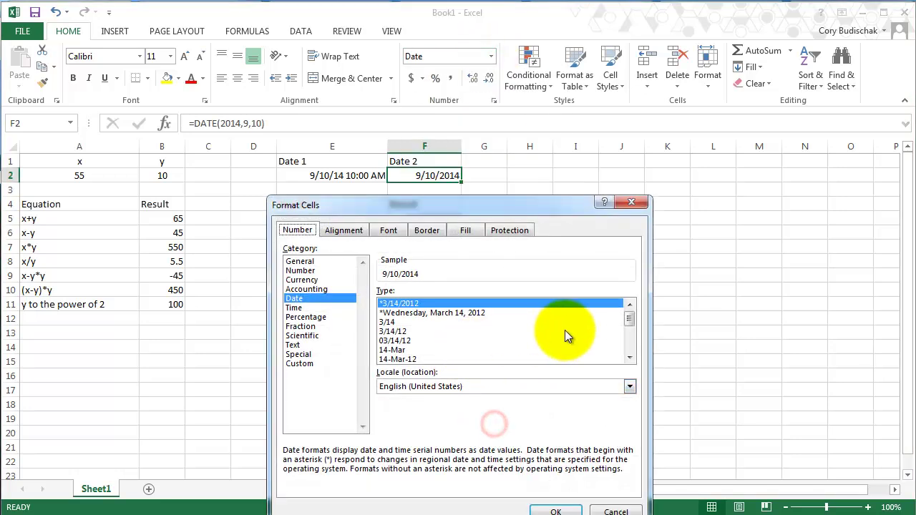
click(629, 357)
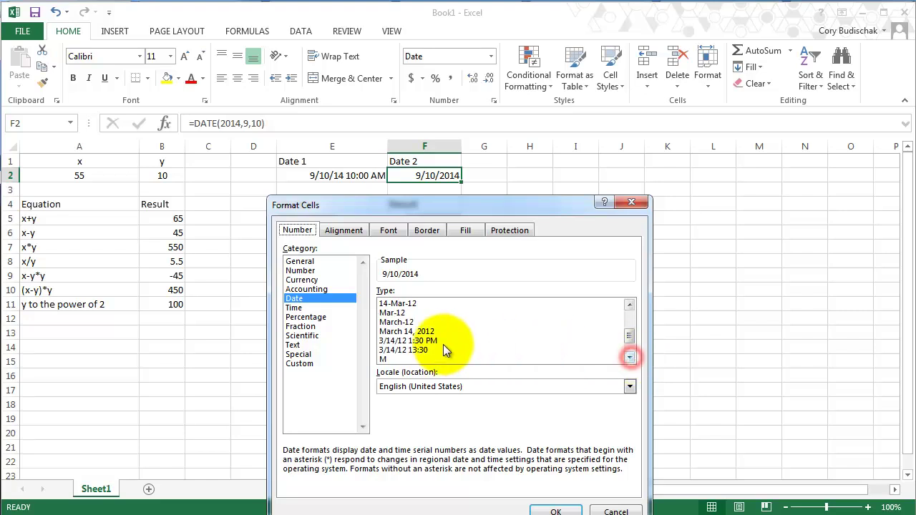
click(438, 341)
click(555, 511)
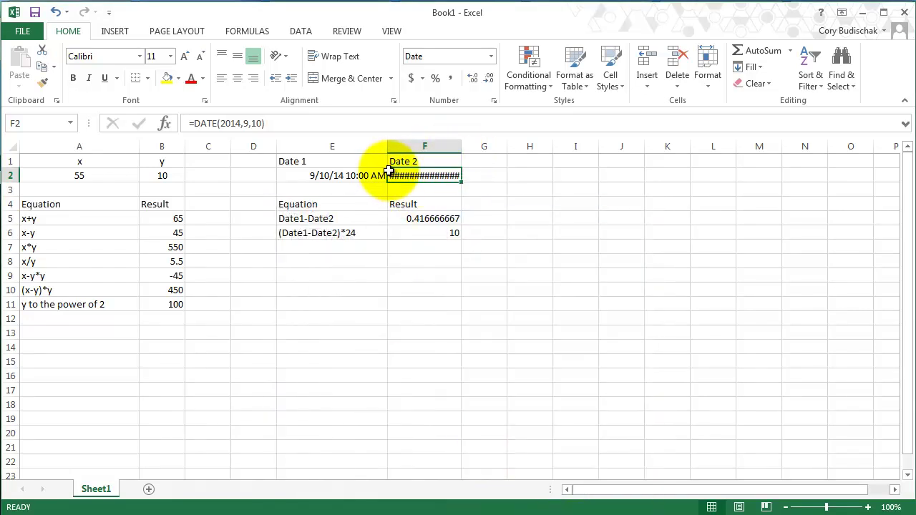
drag(461, 149, 492, 147)
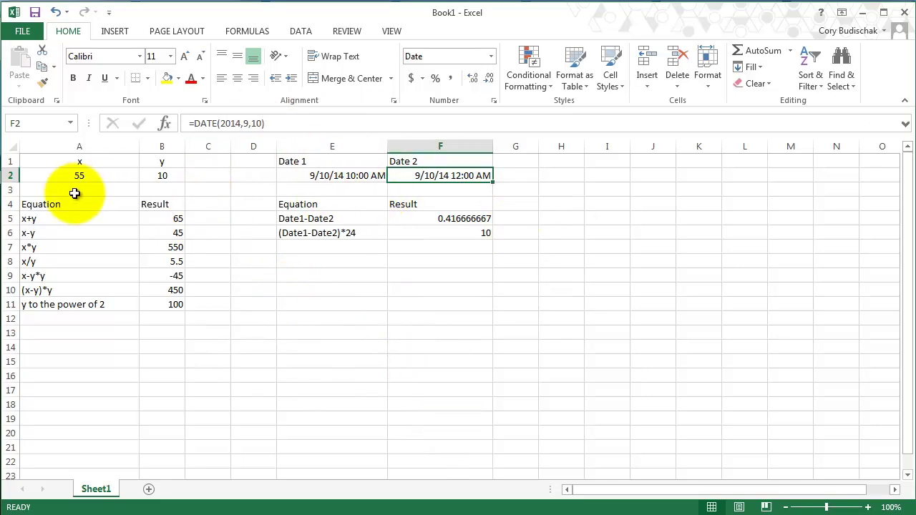
Enter 88 as the x value in A2.
click(105, 177)
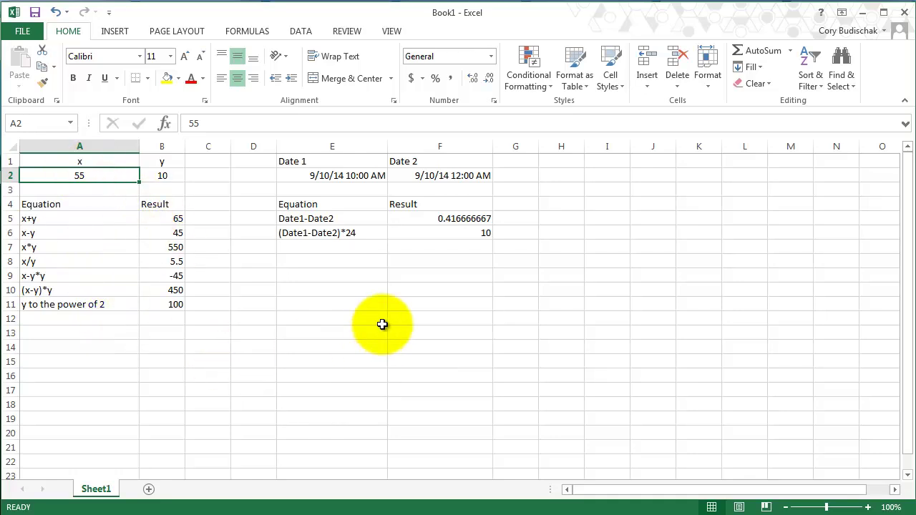
text(88)
key(Return)
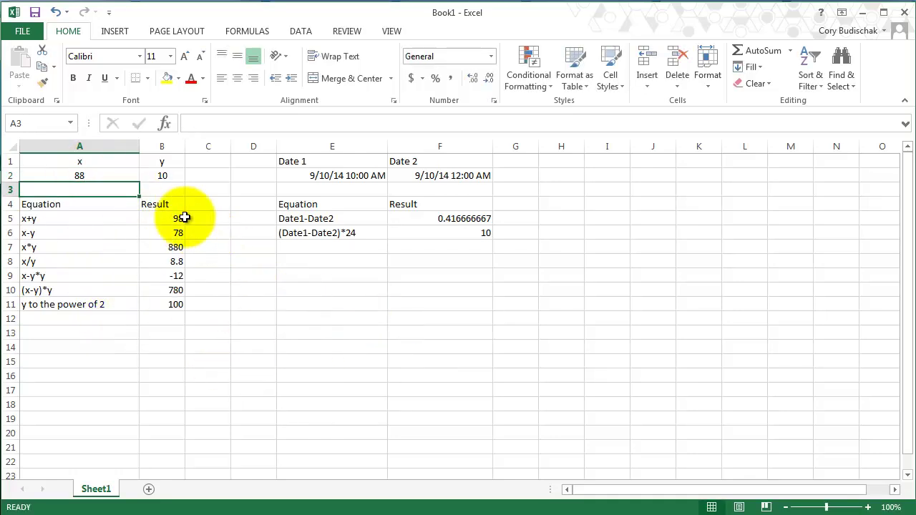